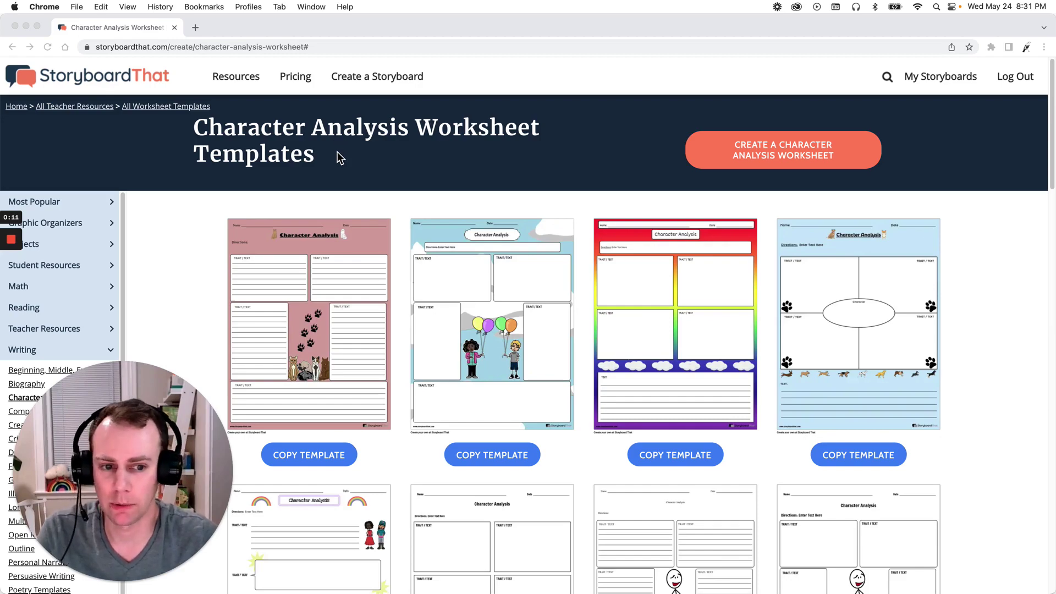
Step: Scroll through the Character Analysis Worksheet templates to find the pink cat template
{"action": "scroll", "coordinate": [405, 197], "scroll_direction": "down", "scroll_amount": 4}
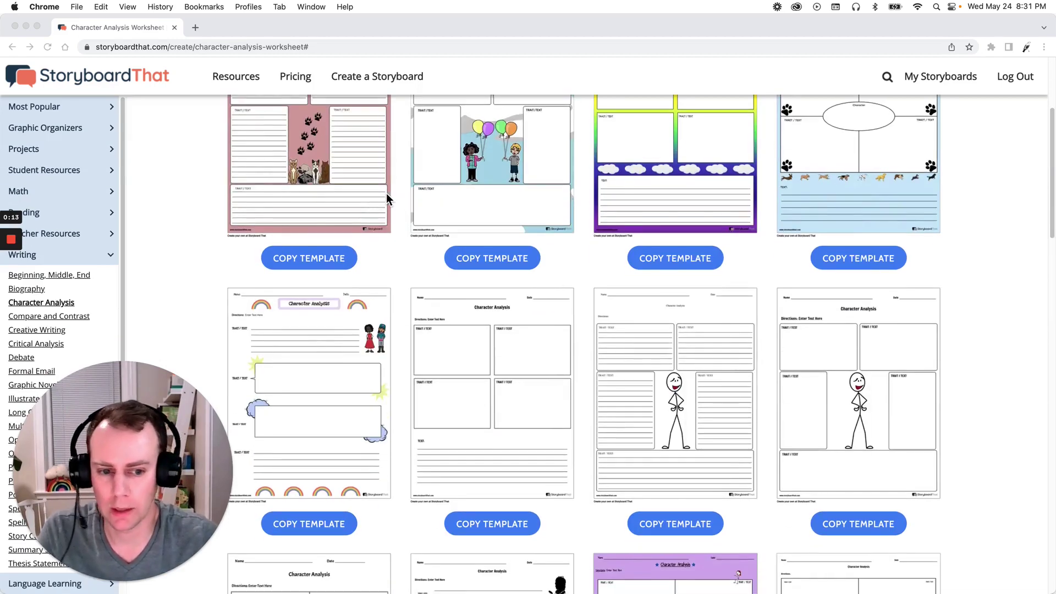
{"action": "scroll", "coordinate": [380, 187], "scroll_direction": "down", "scroll_amount": 3}
{"action": "scroll", "coordinate": [418, 179], "scroll_direction": "up", "scroll_amount": 10}
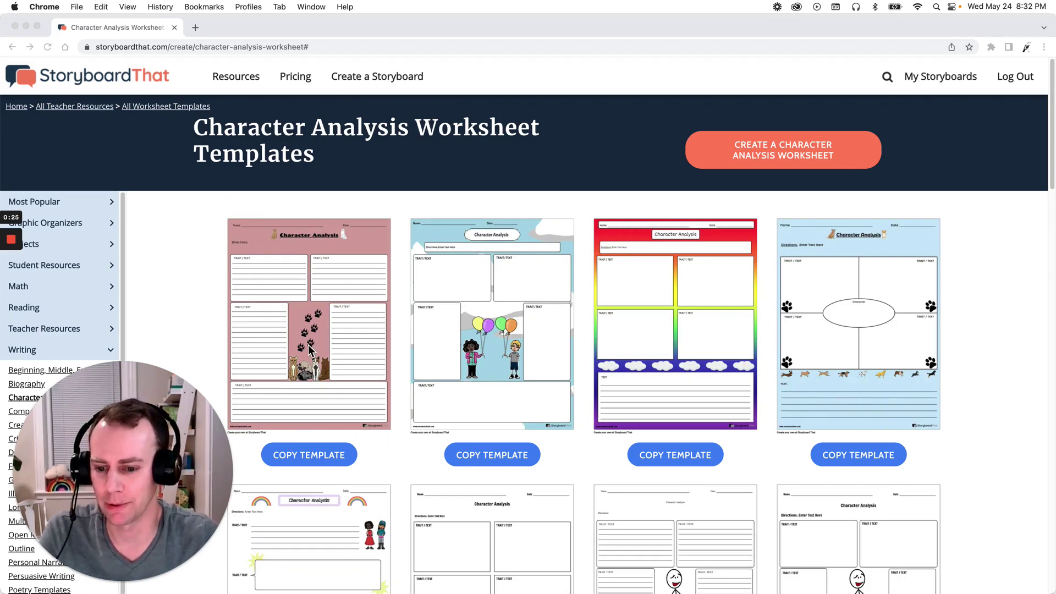
Step: Copy the pink cat template and title the new storyboard 'template 1'
{"action": "left_click", "coordinate": [321, 459]}
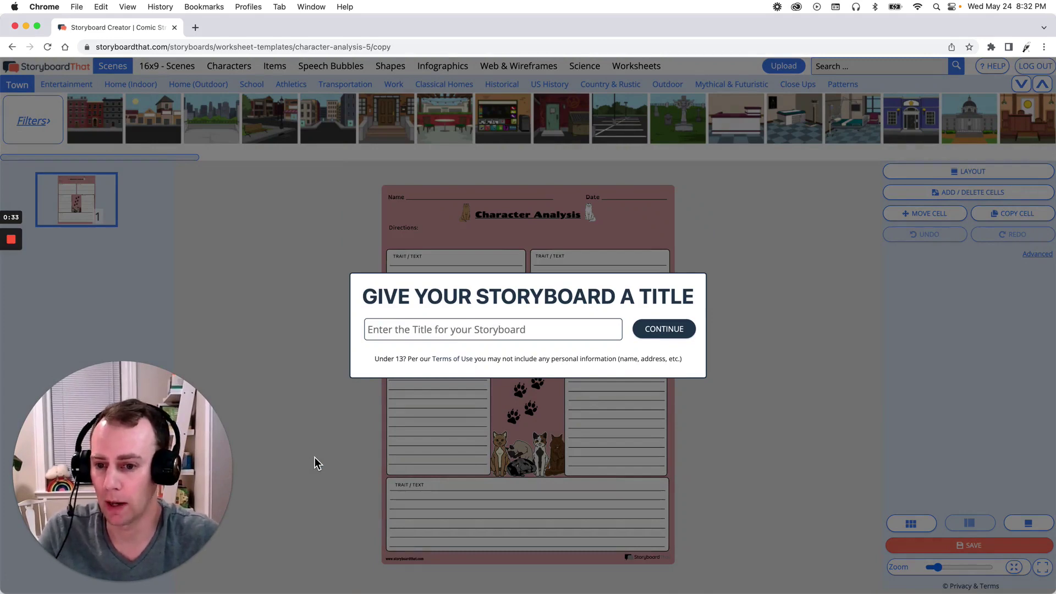
{"action": "left_click", "coordinate": [438, 331]}
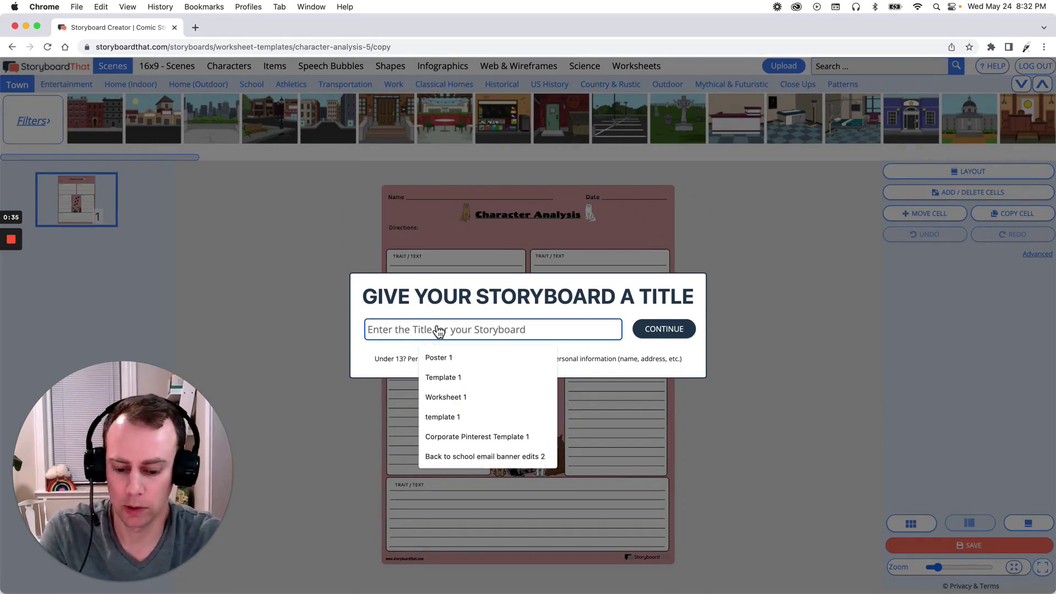
{"action": "type", "text": "templa"}
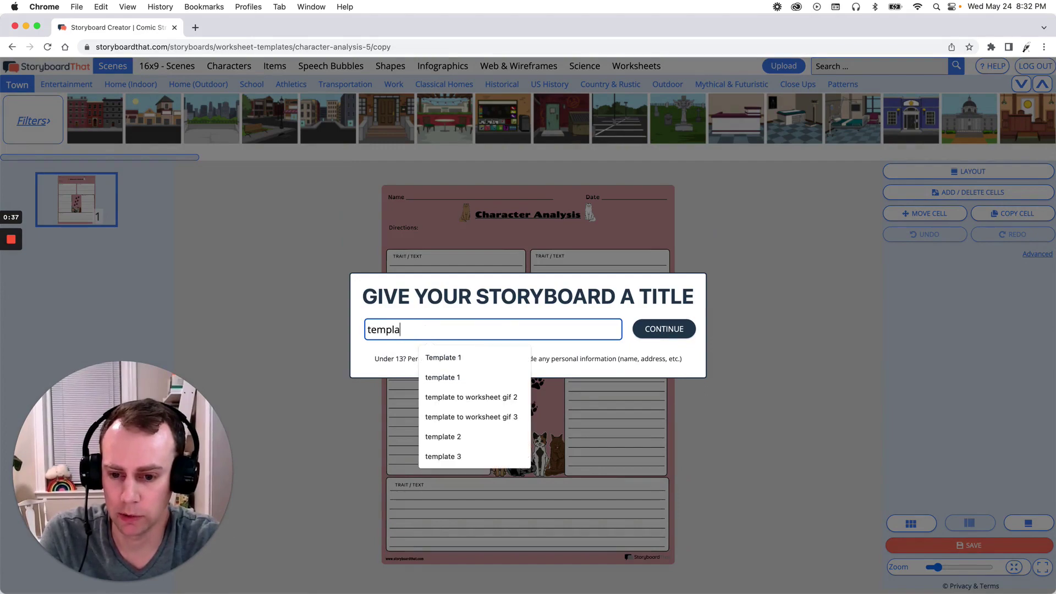
{"action": "type", "text": "te 1"}
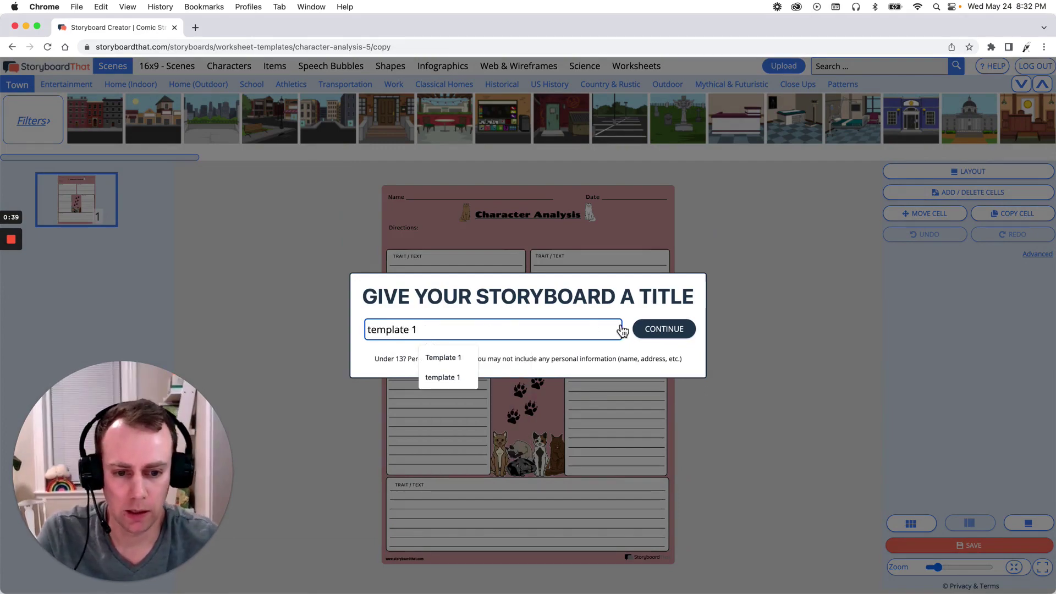
{"action": "left_click", "coordinate": [668, 332]}
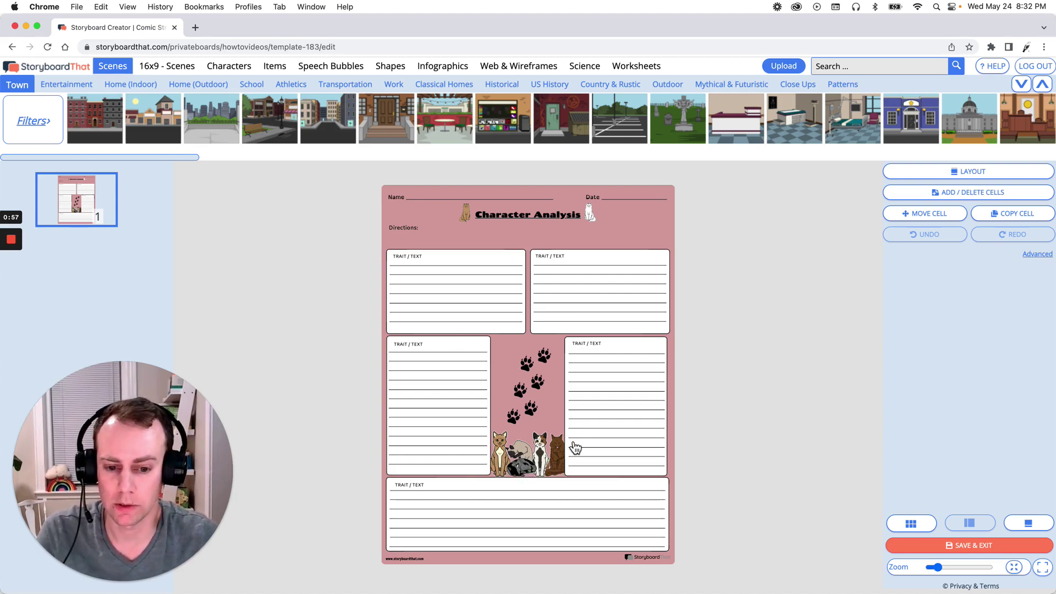
Step: Drag the green-shirted older man from the Characters Adults row onto the worksheet
{"action": "left_click", "coordinate": [245, 72]}
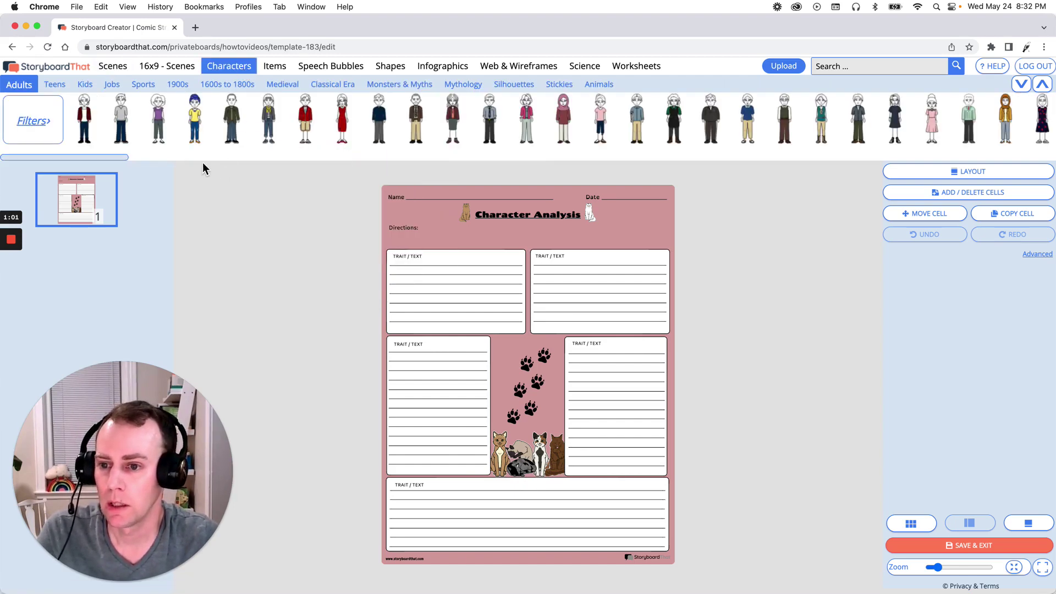
{"action": "left_click_drag", "start_coordinate": [103, 159], "coordinate": [896, 147]}
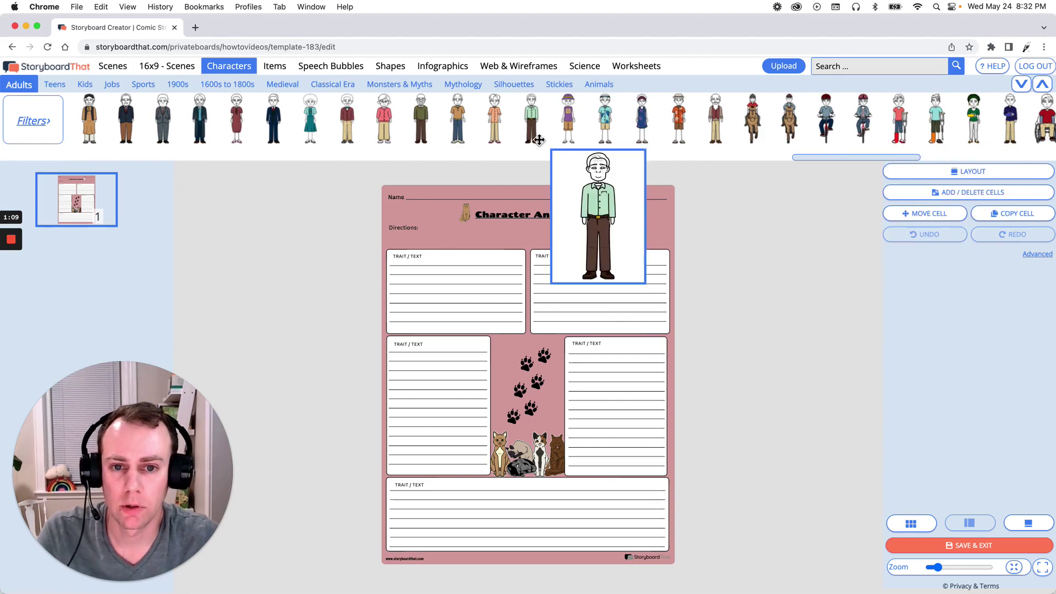
{"action": "mouse_move", "coordinate": [543, 132]}
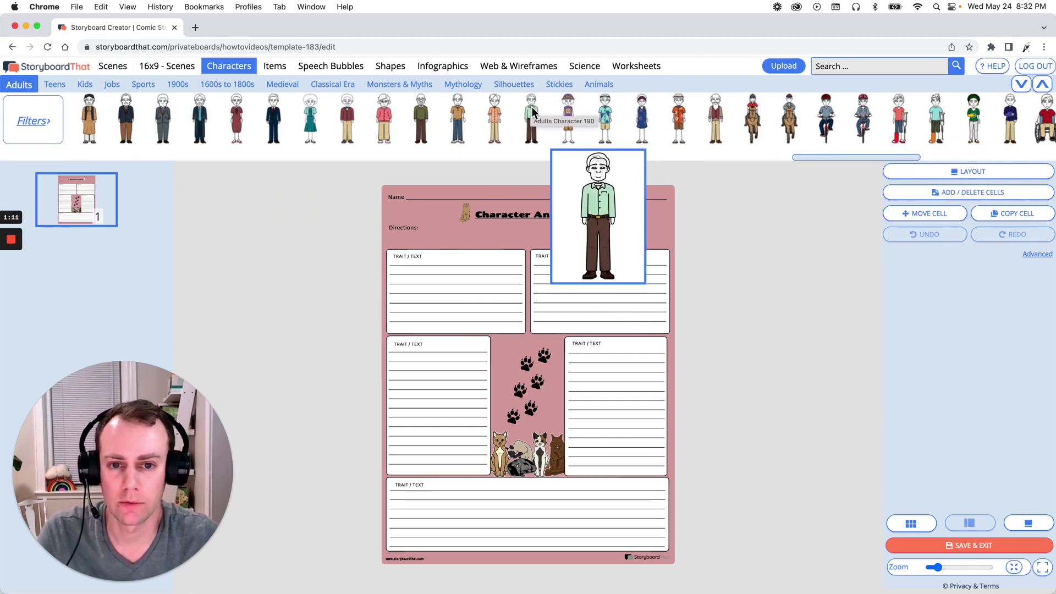
{"action": "left_click_drag", "start_coordinate": [532, 107], "coordinate": [528, 419]}
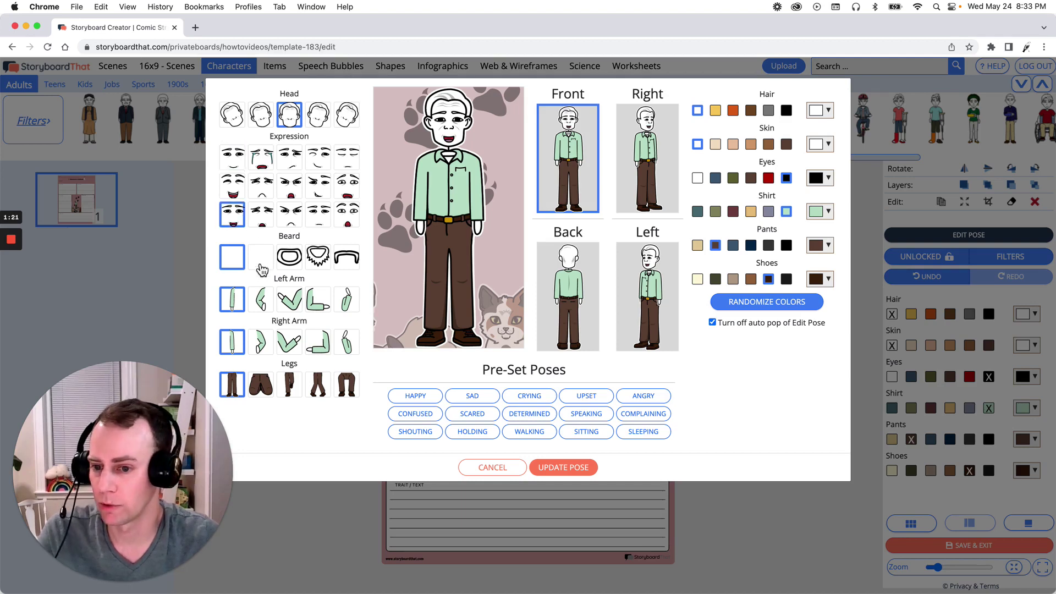
Step: Pose the man seated with both arms raised, grey hair and light peach skin
{"action": "left_click", "coordinate": [290, 307]}
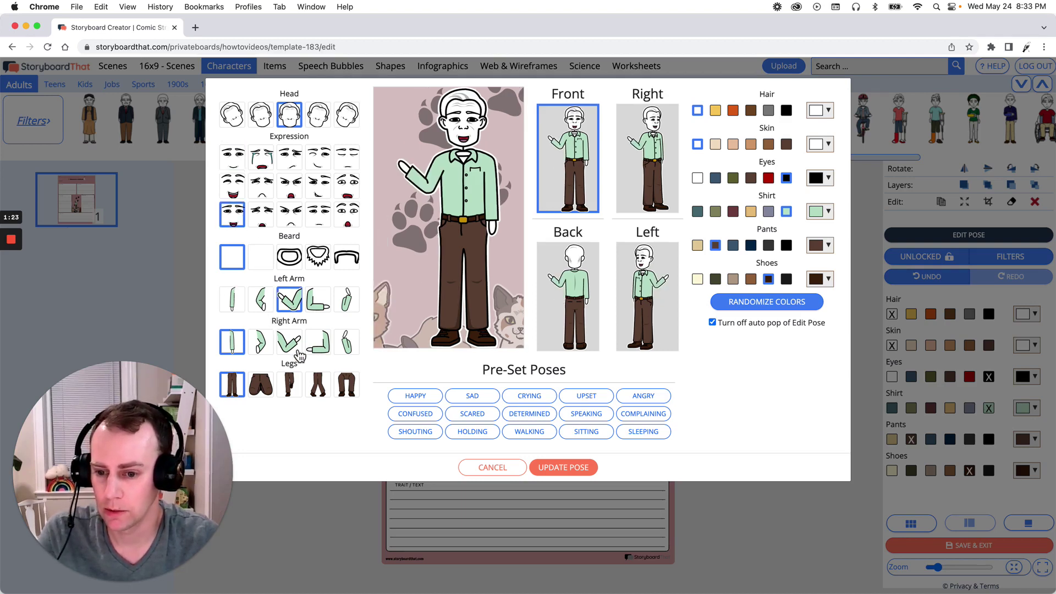
{"action": "left_click", "coordinate": [298, 352]}
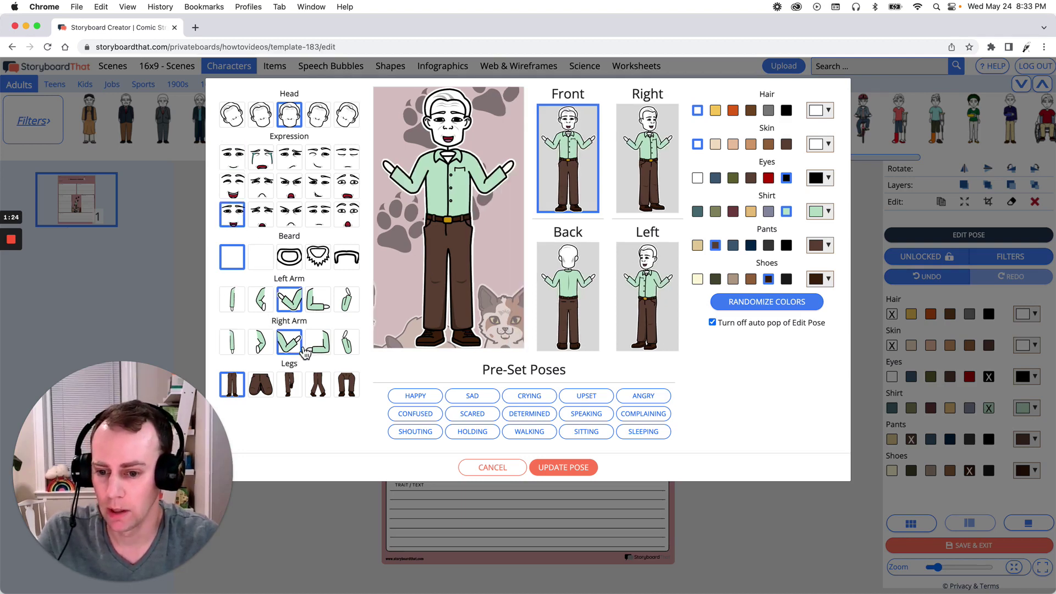
{"action": "left_click", "coordinate": [349, 389]}
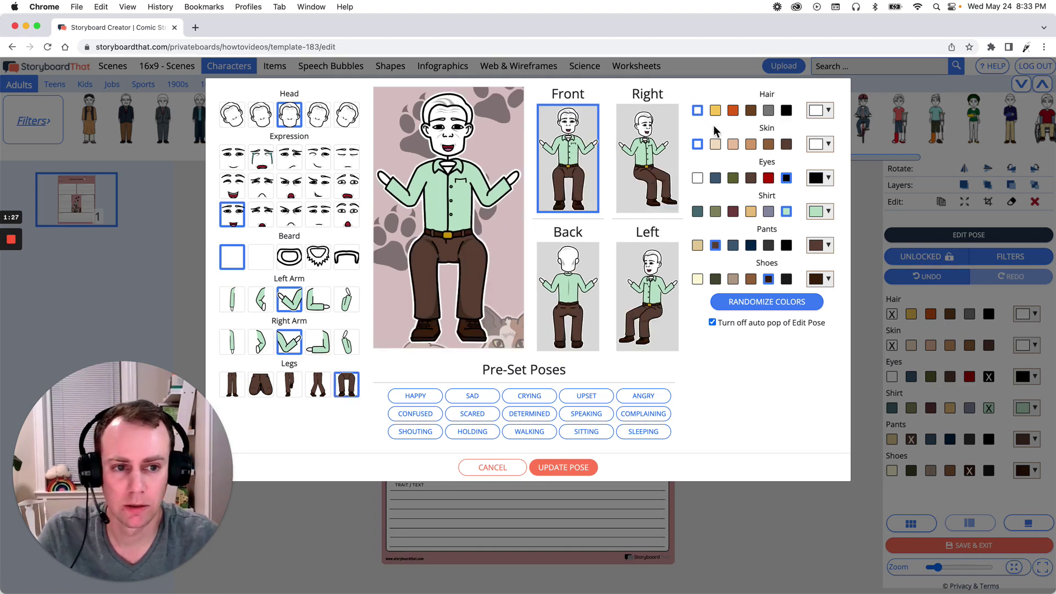
{"action": "left_click", "coordinate": [768, 111]}
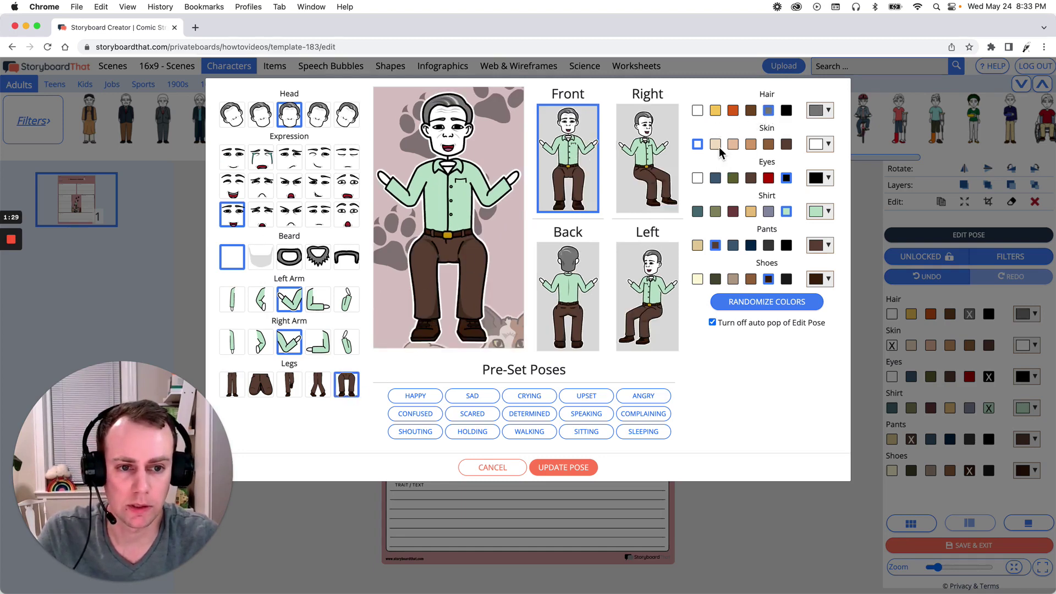
{"action": "left_click", "coordinate": [715, 144]}
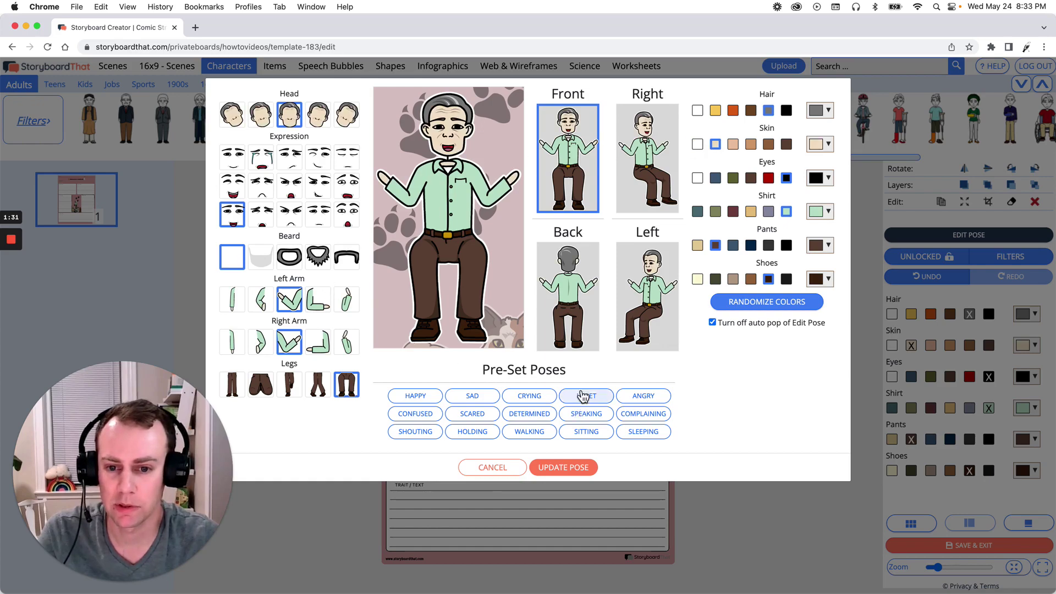
{"action": "left_click", "coordinate": [555, 470]}
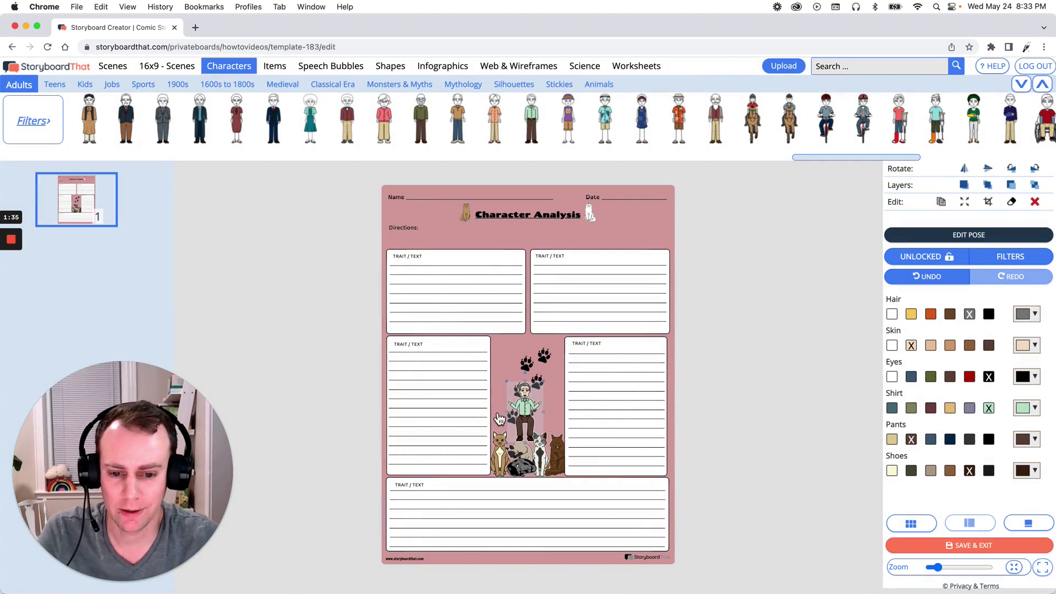
Step: Enlarge the man in the middle panel and move the paw prints to the bottom-right corner
{"action": "left_click_drag", "start_coordinate": [500, 419], "coordinate": [564, 369]}
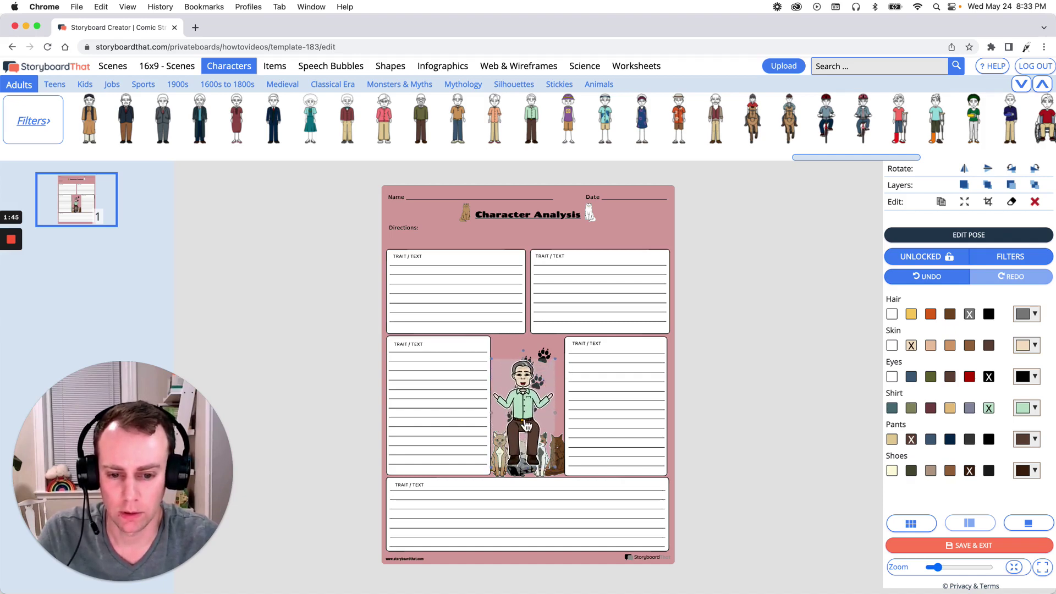
{"action": "left_click_drag", "start_coordinate": [534, 414], "coordinate": [538, 410]}
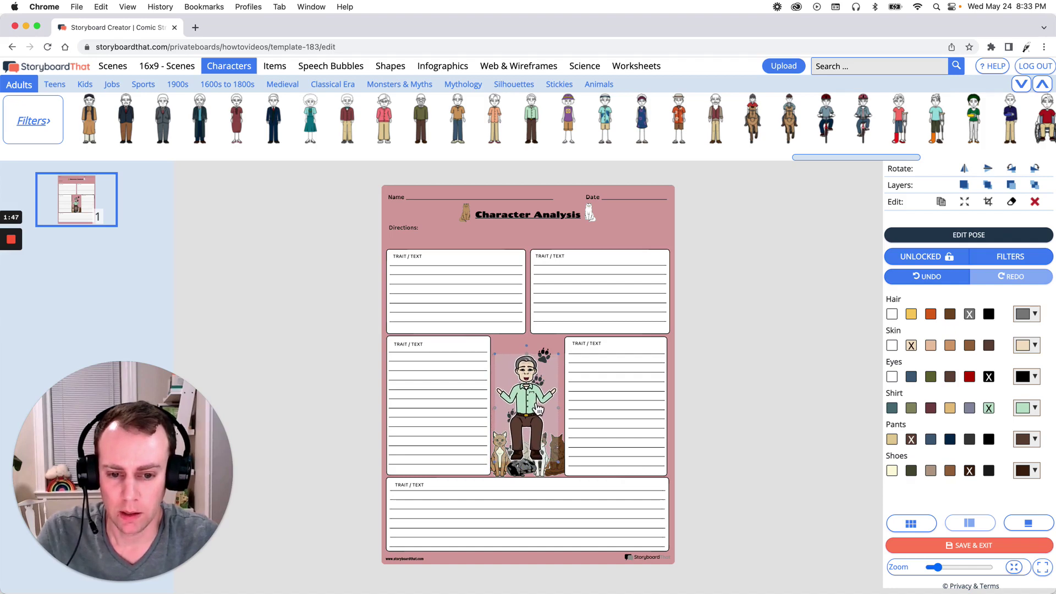
{"action": "left_click", "coordinate": [715, 363]}
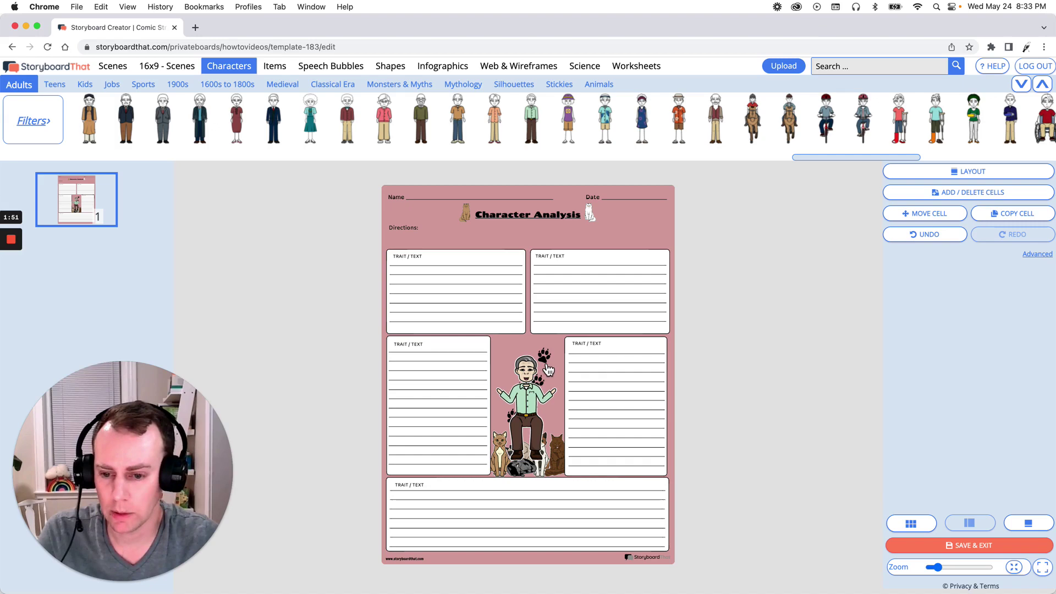
{"action": "left_click", "coordinate": [549, 368]}
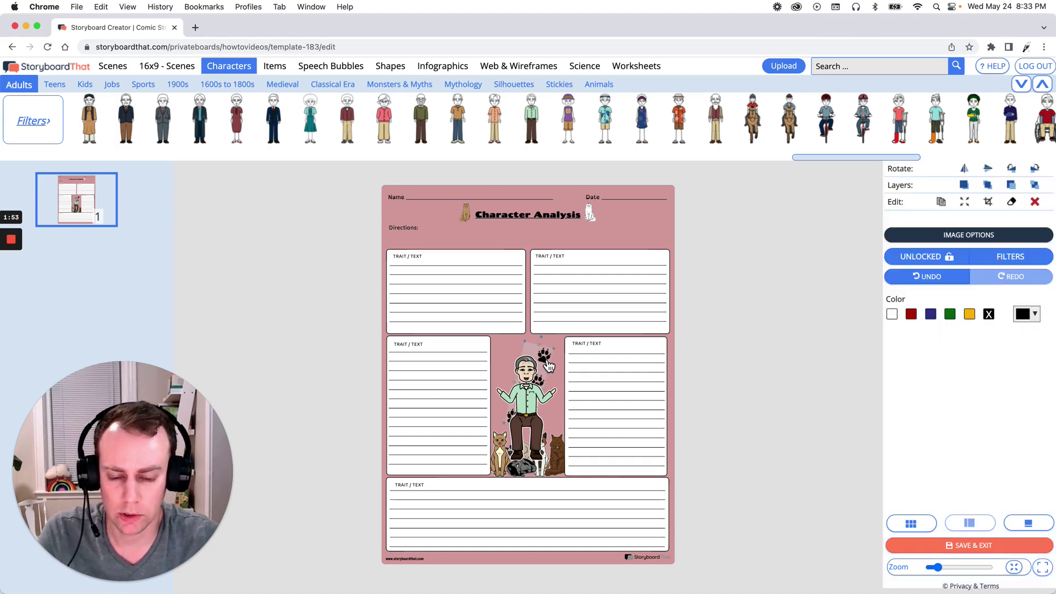
{"action": "left_click_drag", "start_coordinate": [548, 365], "coordinate": [669, 532]}
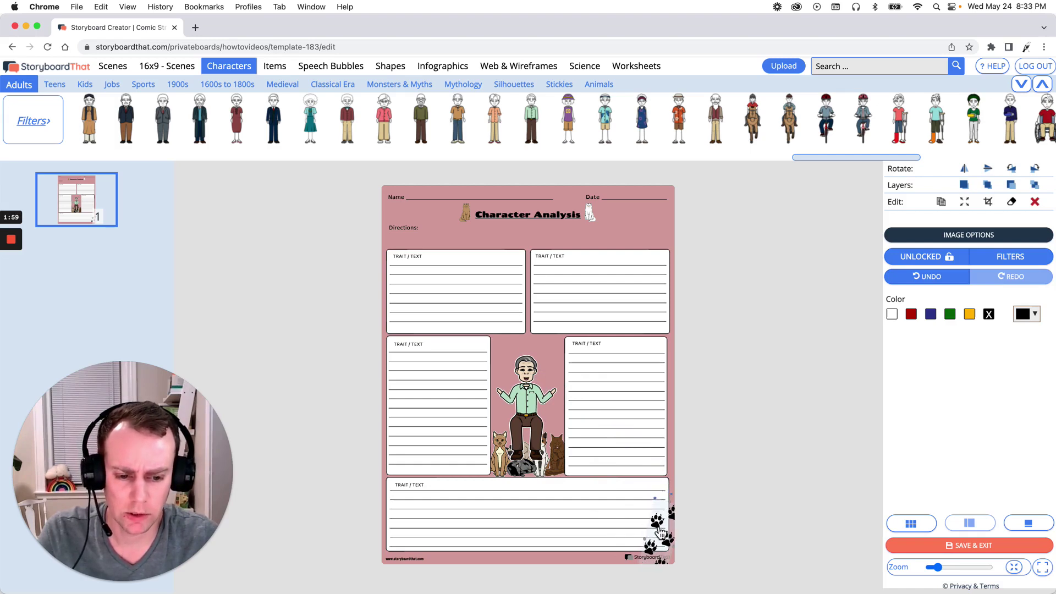
Step: Nudge the seated man slightly and adjust his layer order relative to the cats
{"action": "left_click", "coordinate": [529, 405]}
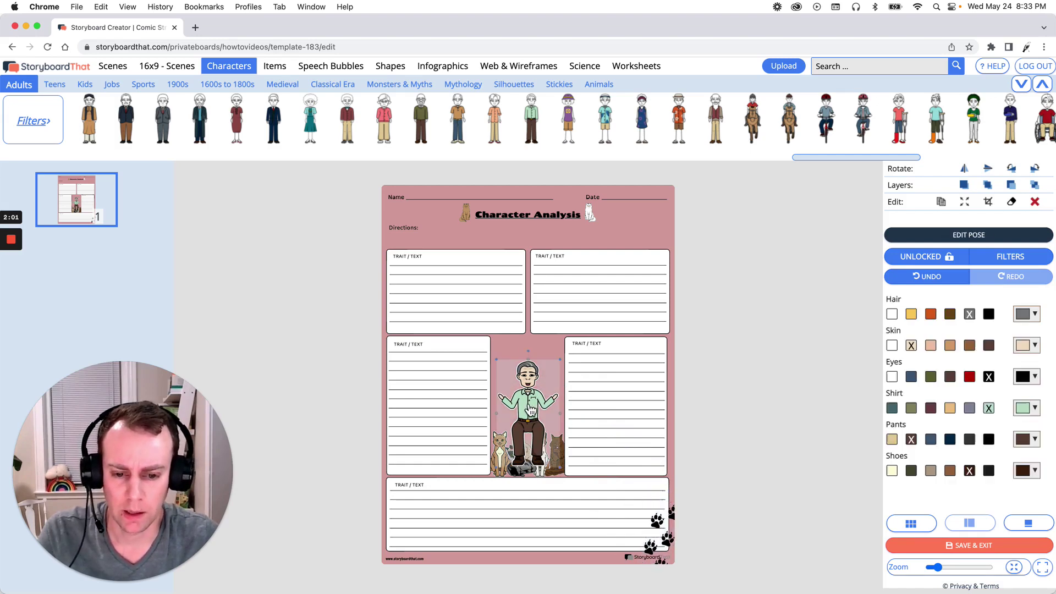
{"action": "left_click_drag", "start_coordinate": [531, 408], "coordinate": [530, 407]}
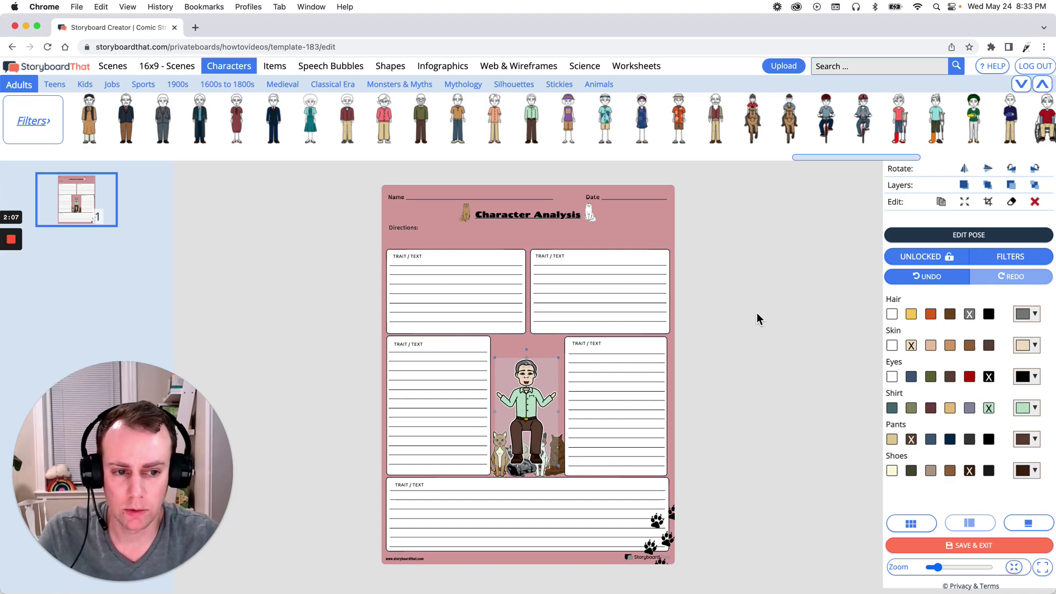
{"action": "left_click", "coordinate": [1038, 188]}
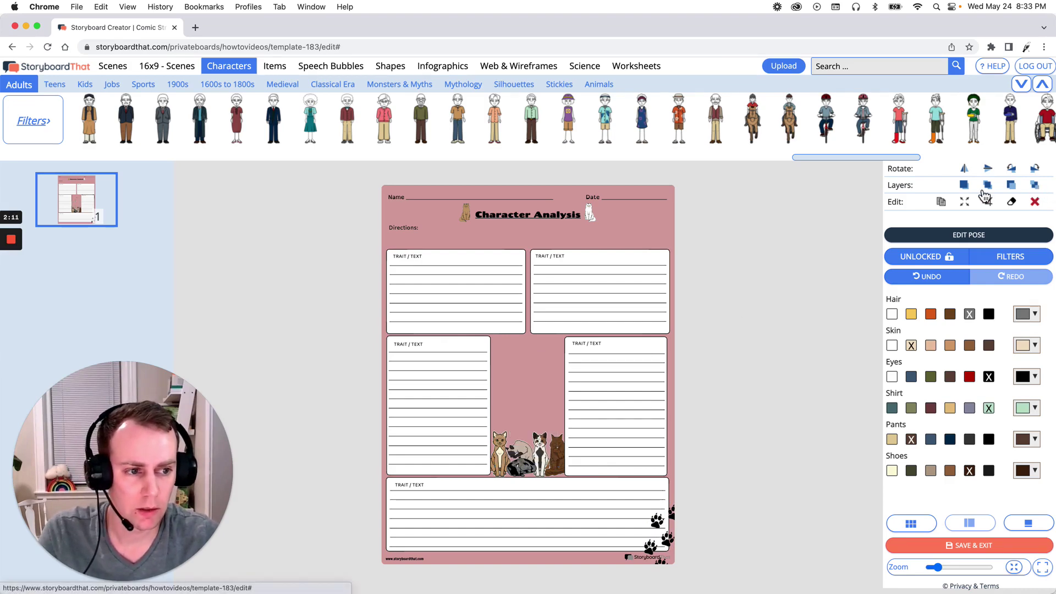
{"action": "left_click", "coordinate": [964, 186]}
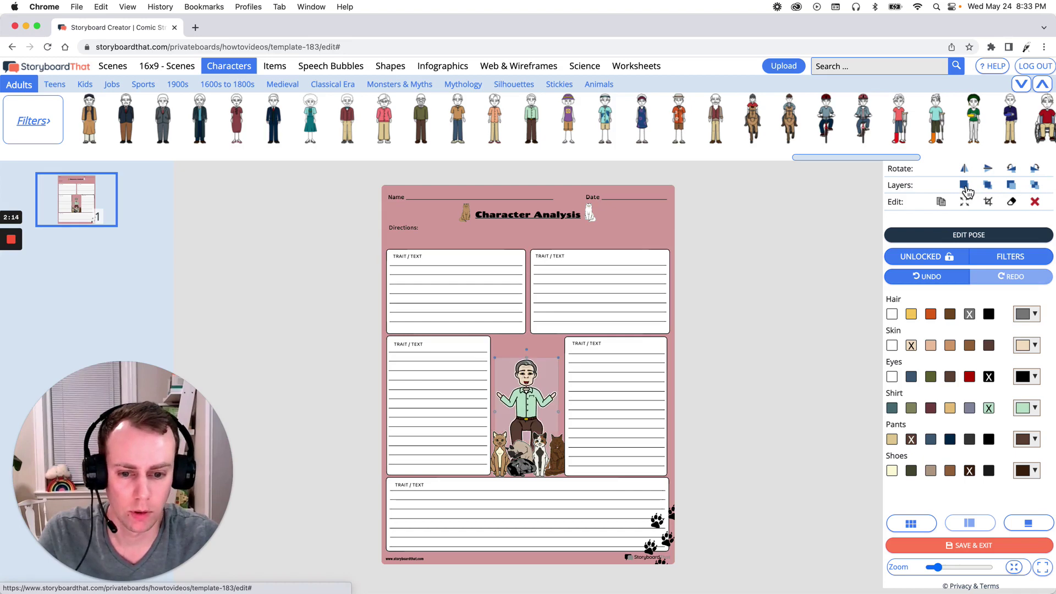
{"action": "left_click", "coordinate": [770, 317]}
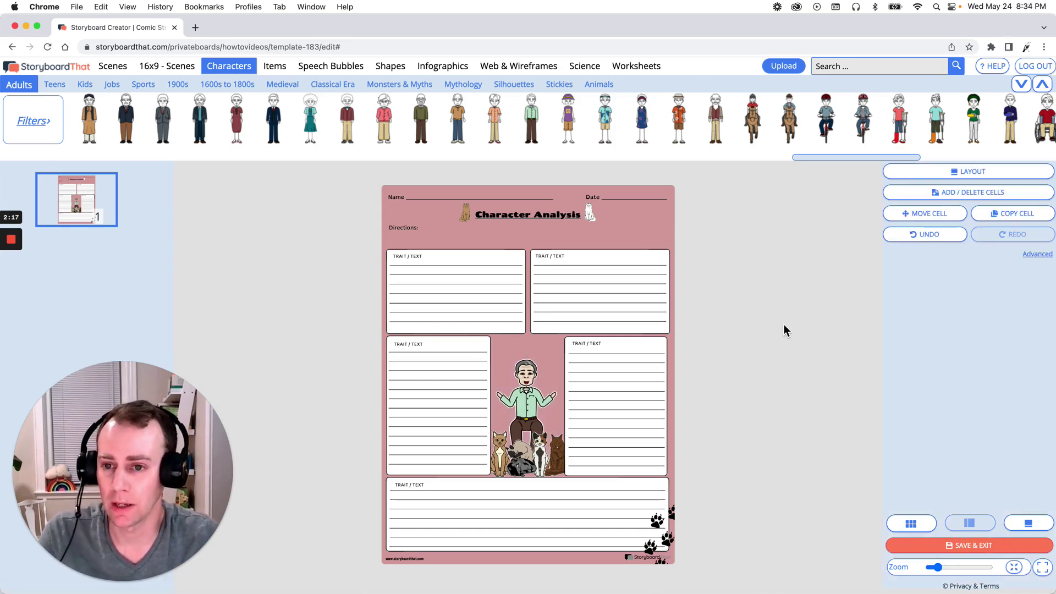
Step: Place the red armchair from Items > Furniture behind the seated man, keeping the cats in front
{"action": "left_click", "coordinate": [274, 69]}
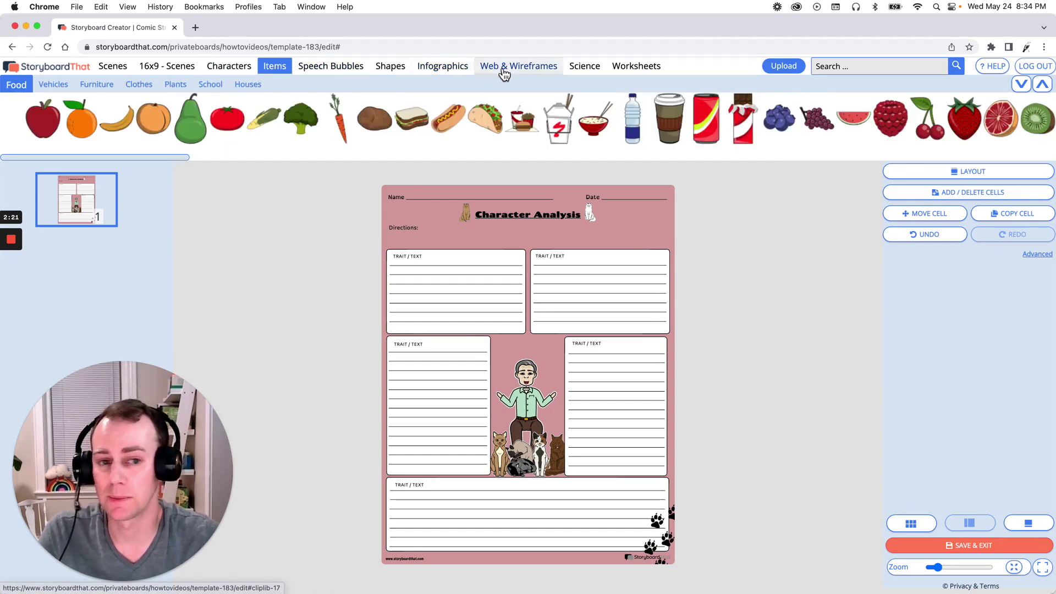
{"action": "left_click", "coordinate": [845, 66]}
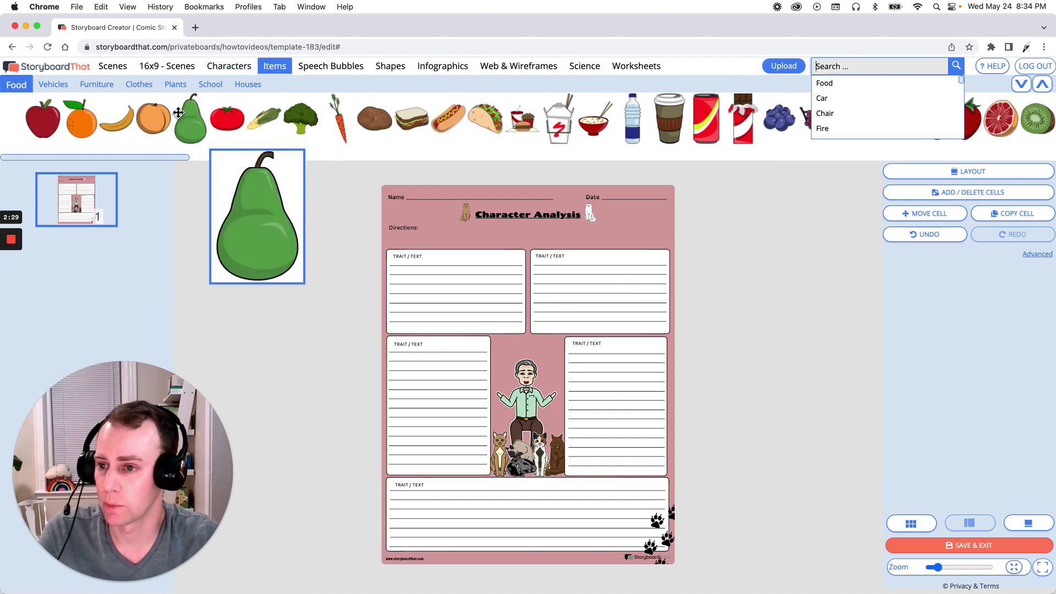
{"action": "left_click", "coordinate": [97, 86]}
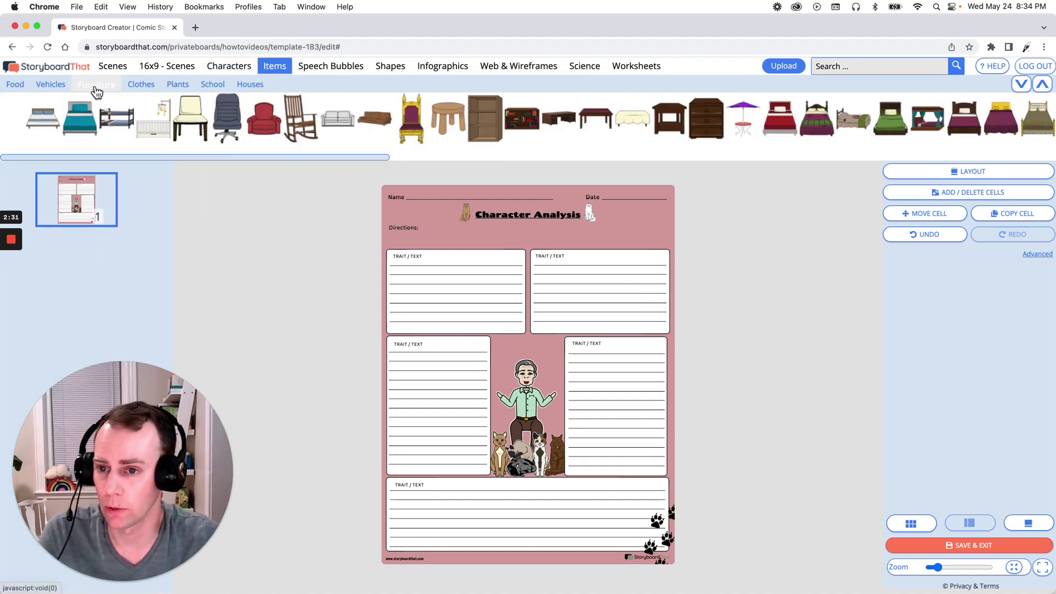
{"action": "mouse_move", "coordinate": [209, 129]}
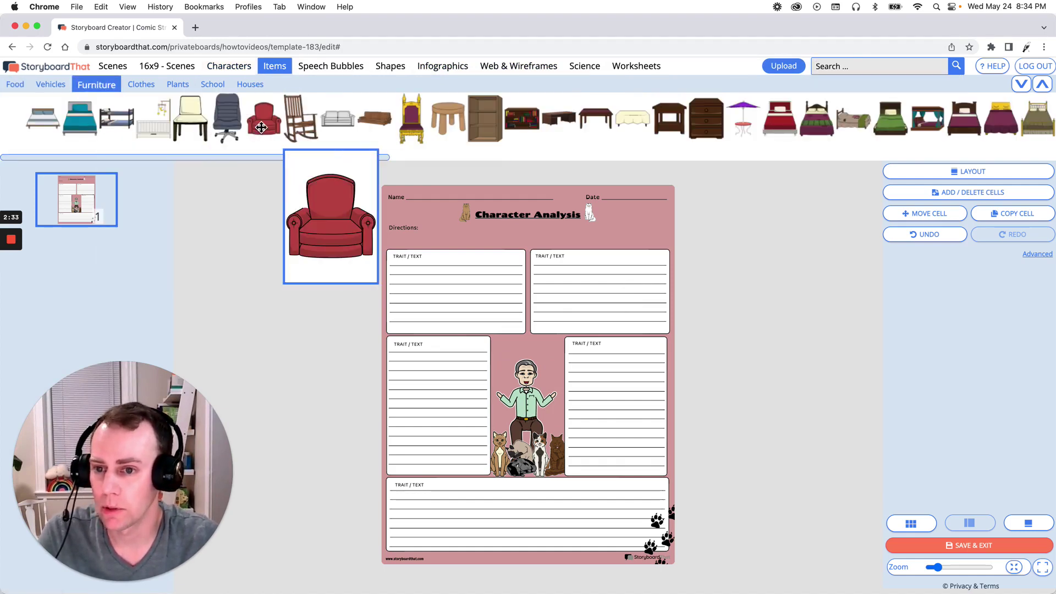
{"action": "left_click_drag", "start_coordinate": [269, 121], "coordinate": [574, 392]}
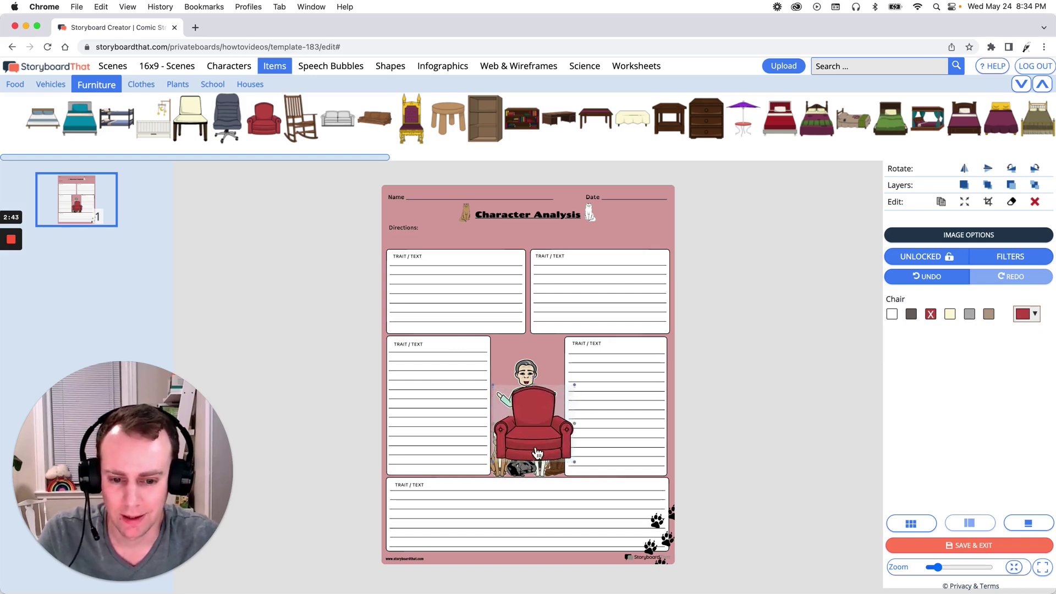
{"action": "left_click_drag", "start_coordinate": [531, 453], "coordinate": [532, 453]}
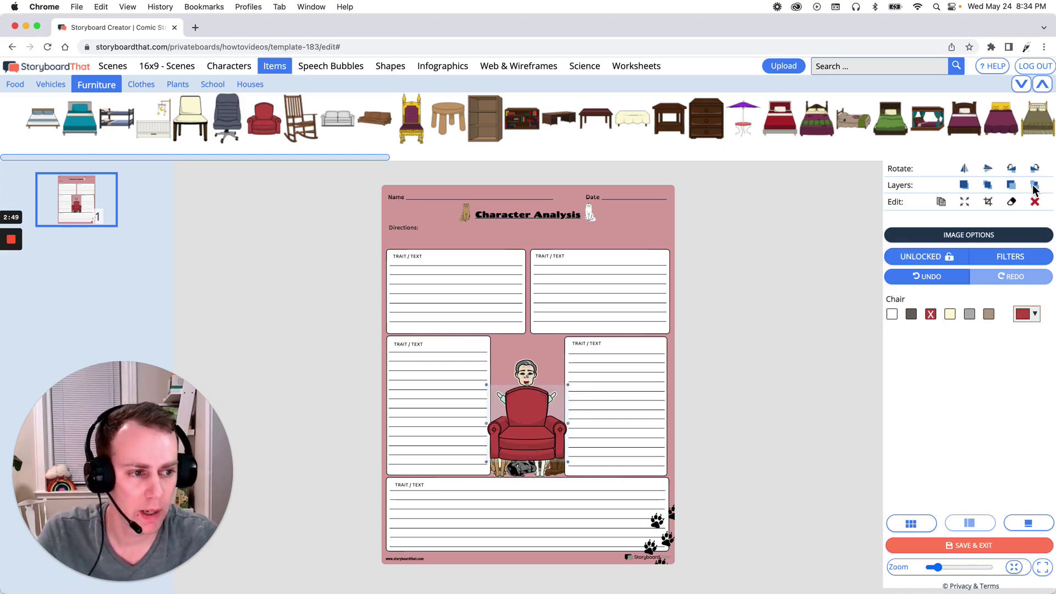
{"action": "left_click", "coordinate": [964, 186]}
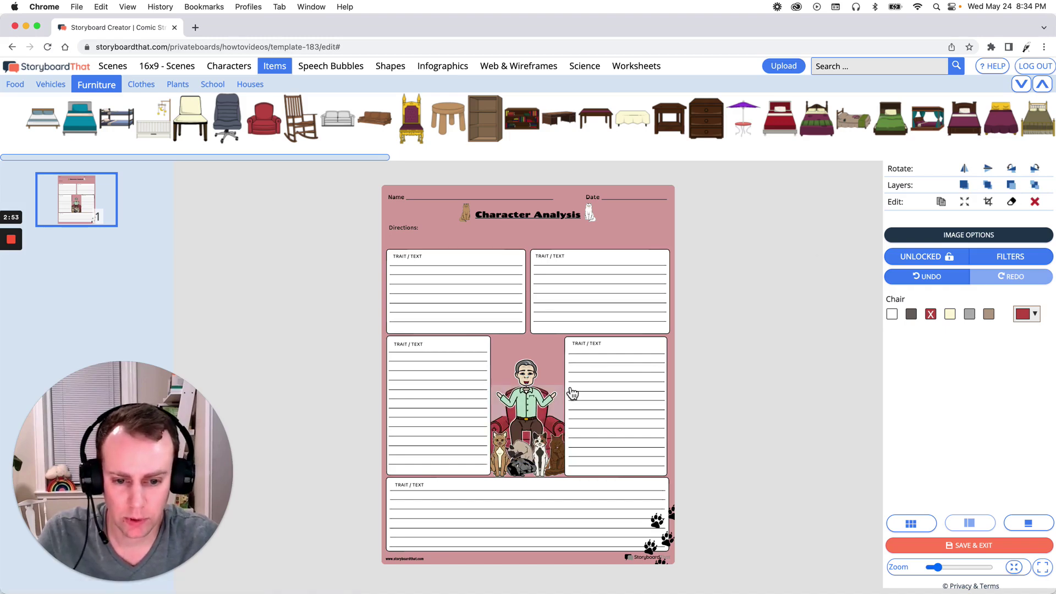
{"action": "left_click_drag", "start_coordinate": [556, 425], "coordinate": [551, 427]}
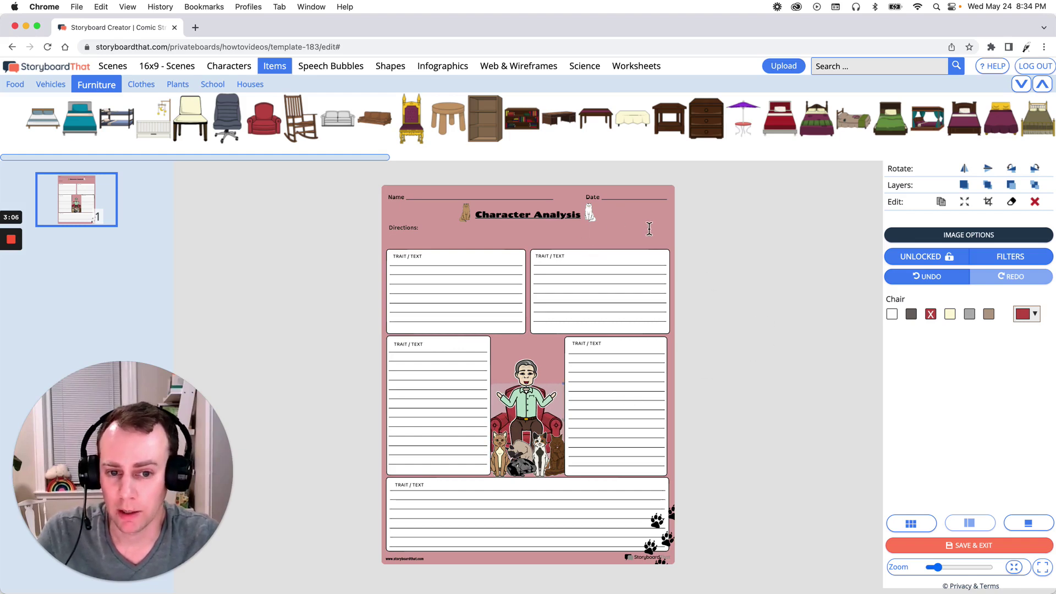
Step: Recolour the worksheet background, trying dark red, dark green, navy and orange swatches
{"action": "left_click", "coordinate": [676, 240]}
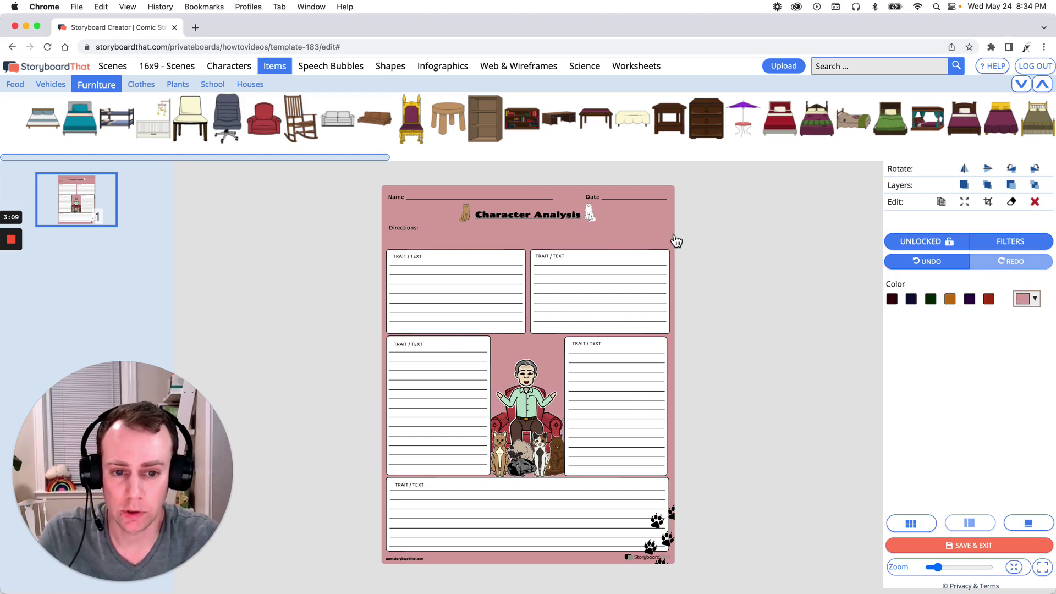
{"action": "left_click", "coordinate": [988, 299]}
{"action": "left_click", "coordinate": [931, 299]}
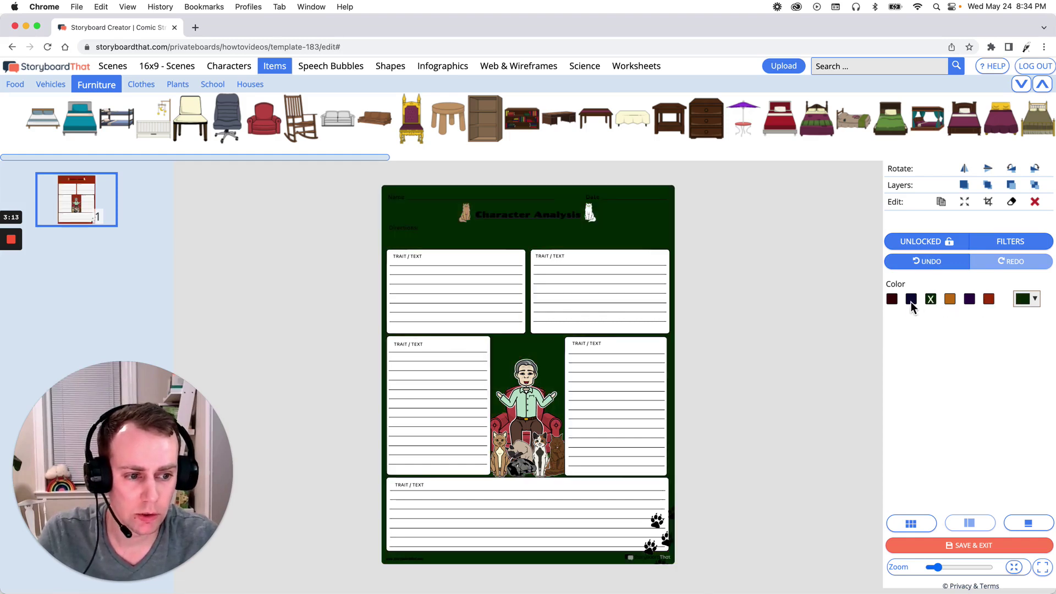
{"action": "left_click", "coordinate": [911, 300]}
{"action": "left_click", "coordinate": [950, 298]}
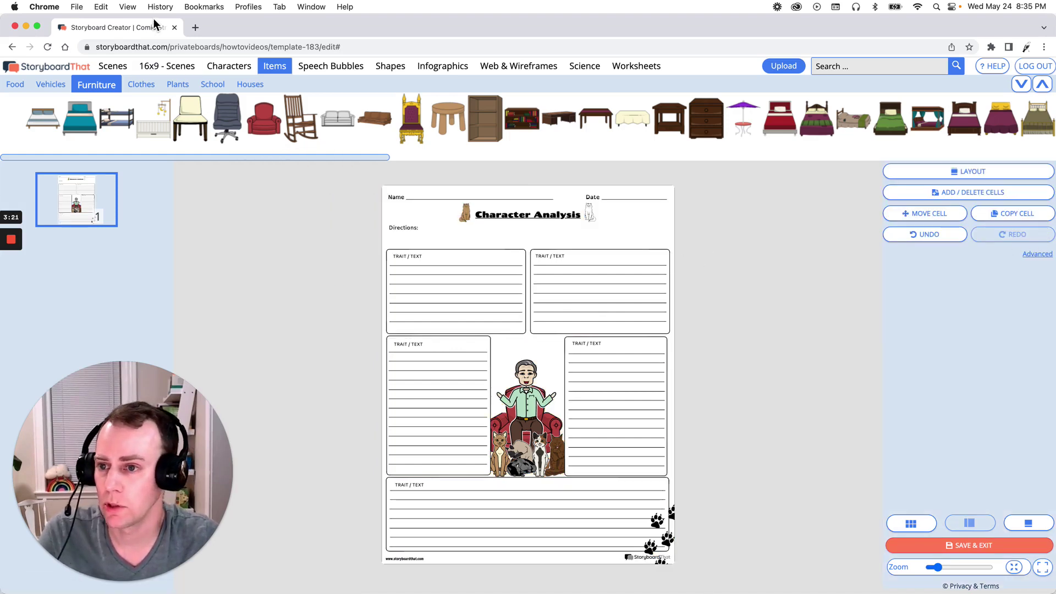
Step: Drag the teal white-circle pattern from Scenes > Patterns into the top-left trait box
{"action": "left_click", "coordinate": [109, 72]}
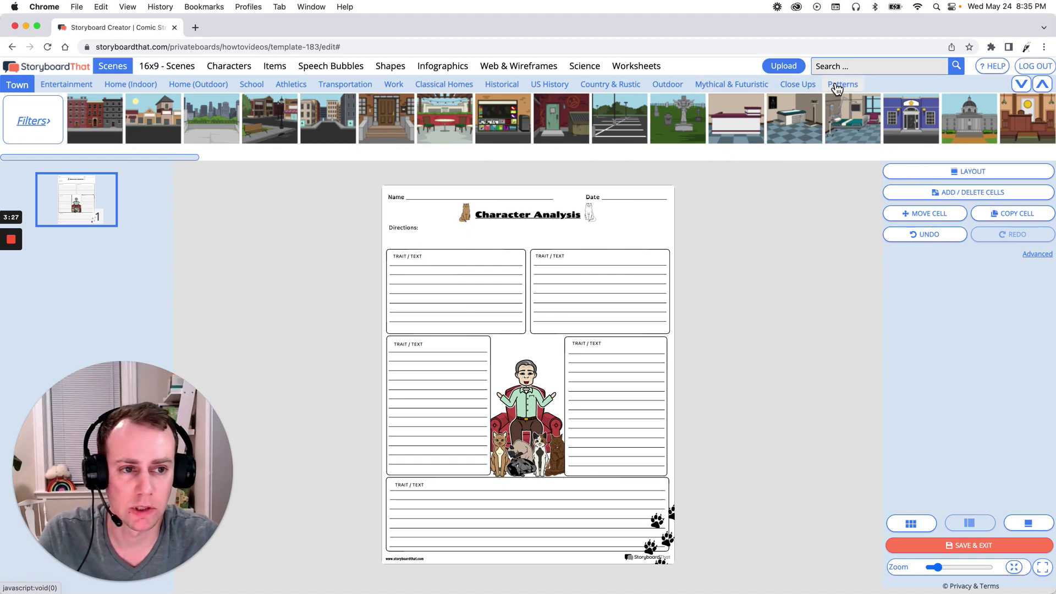
{"action": "left_click", "coordinate": [837, 86]}
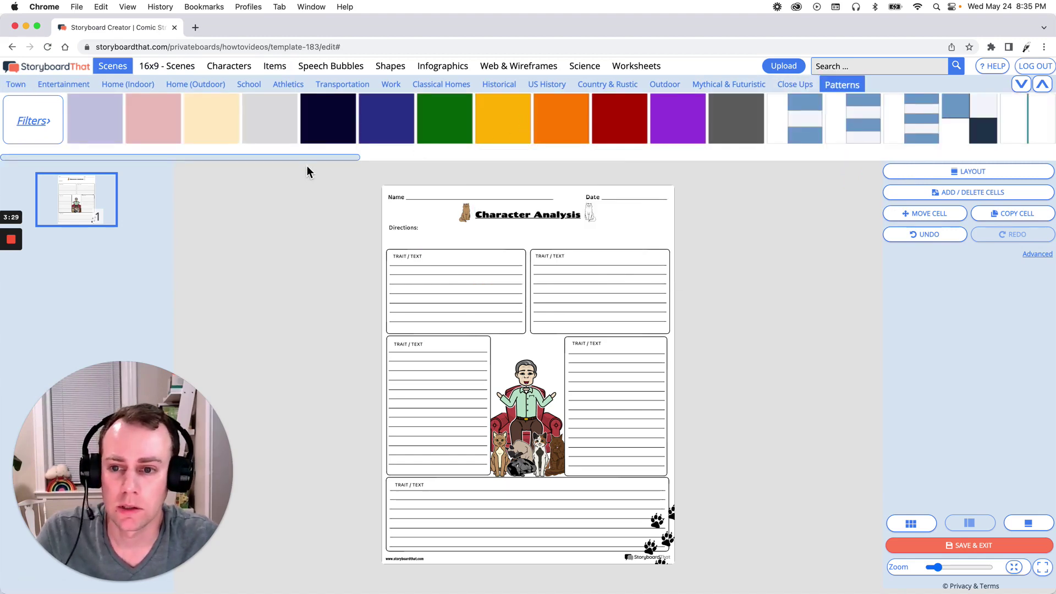
{"action": "left_click_drag", "start_coordinate": [308, 157], "coordinate": [549, 157]}
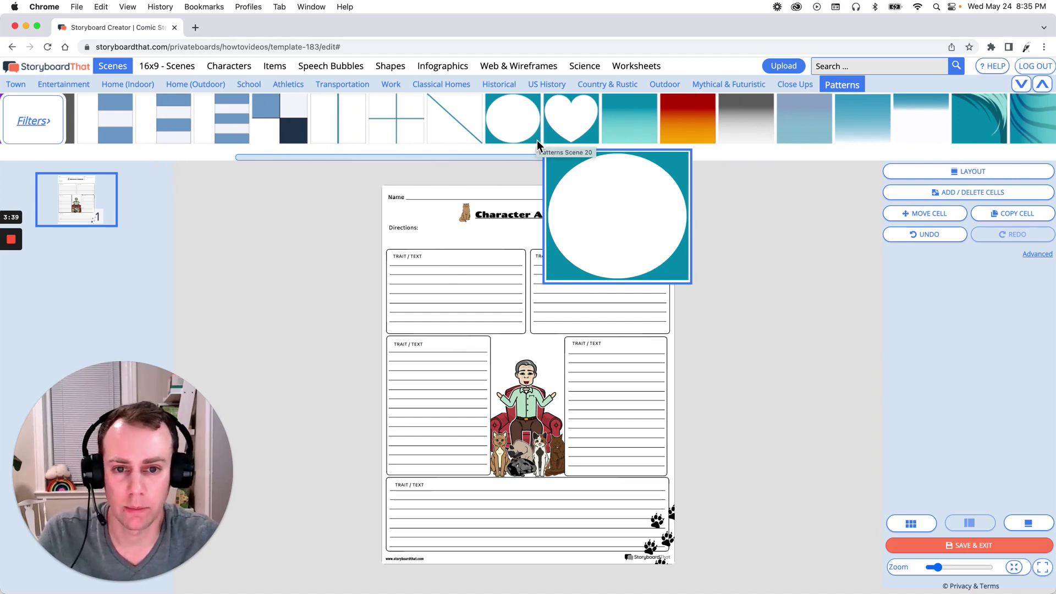
{"action": "left_click_drag", "start_coordinate": [534, 107], "coordinate": [460, 325]}
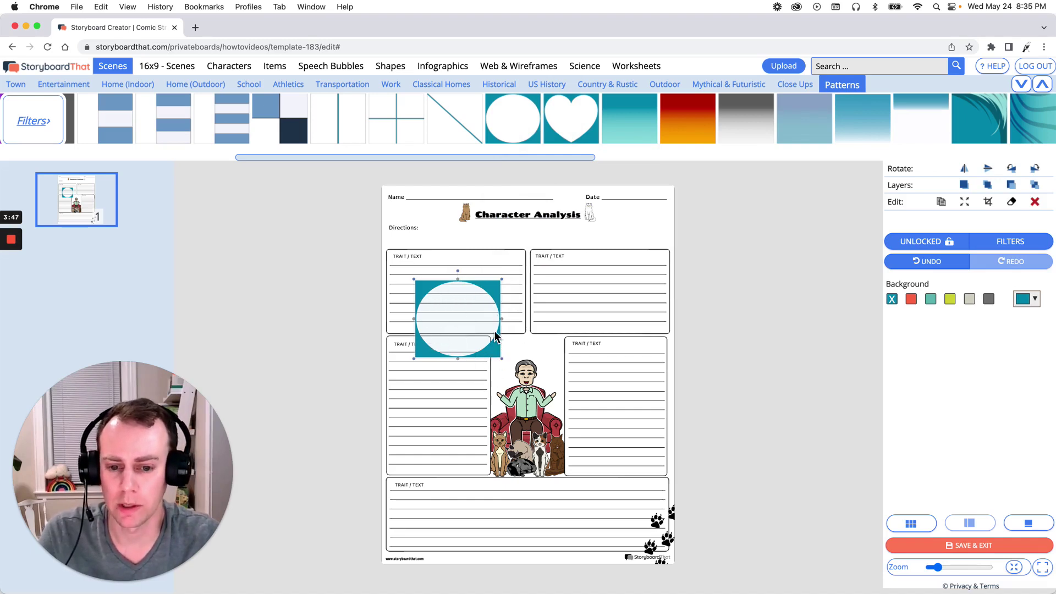
{"action": "left_click_drag", "start_coordinate": [512, 302], "coordinate": [519, 286]}
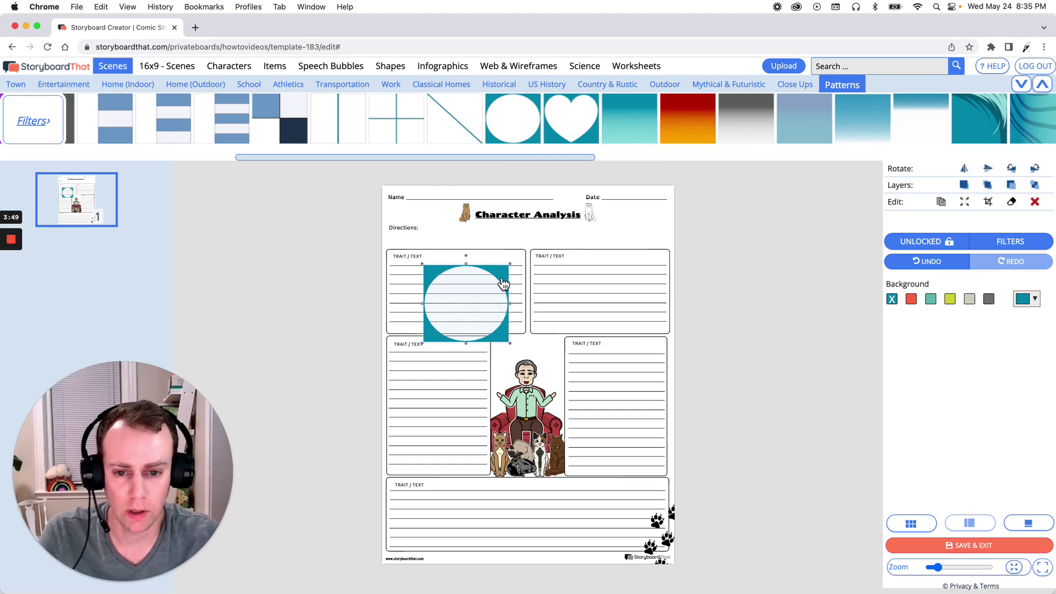
Step: Stretch the teal circle pattern non-proportionally over the whole page and send it to the back
{"action": "left_click", "coordinate": [967, 203]}
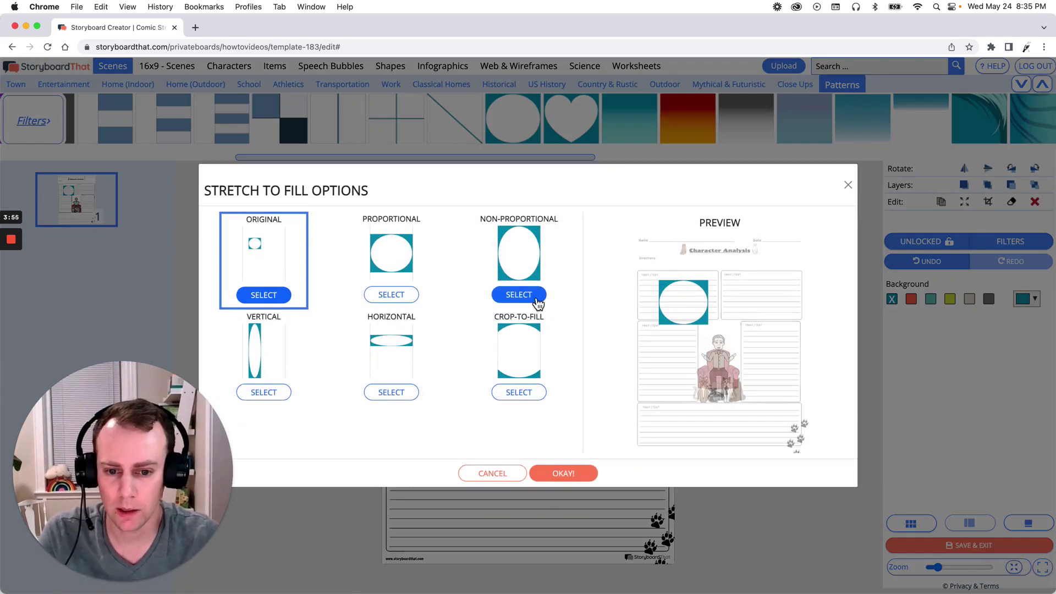
{"action": "left_click", "coordinate": [527, 306]}
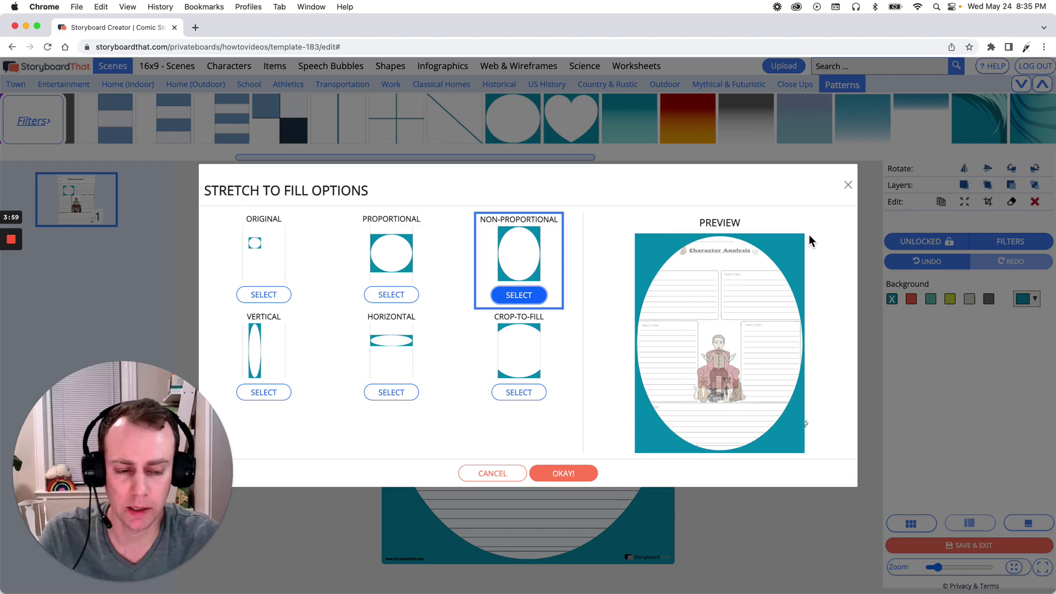
{"action": "left_click", "coordinate": [571, 477]}
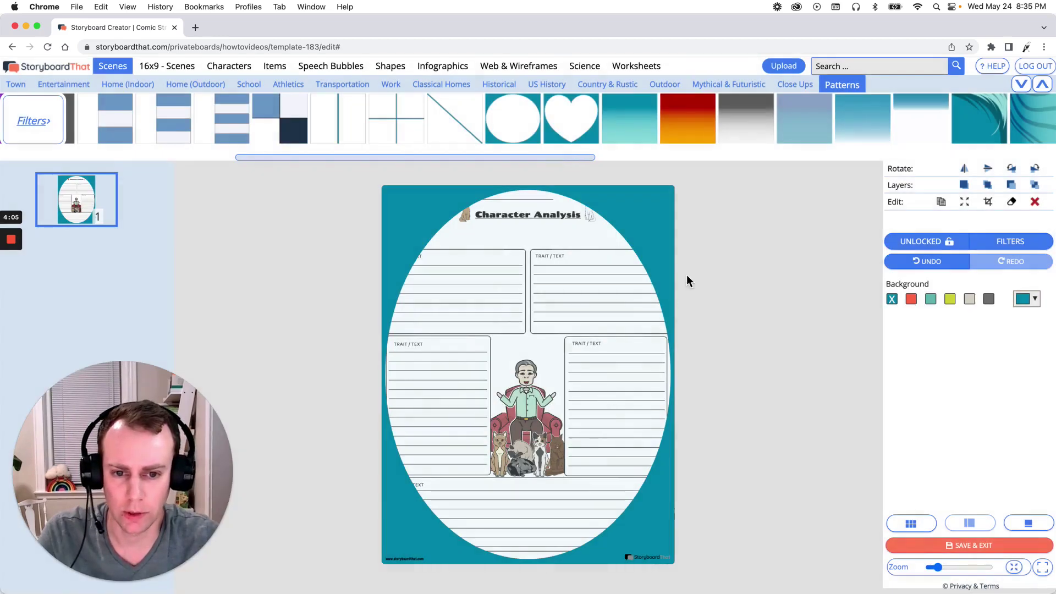
{"action": "left_click", "coordinate": [1012, 187]}
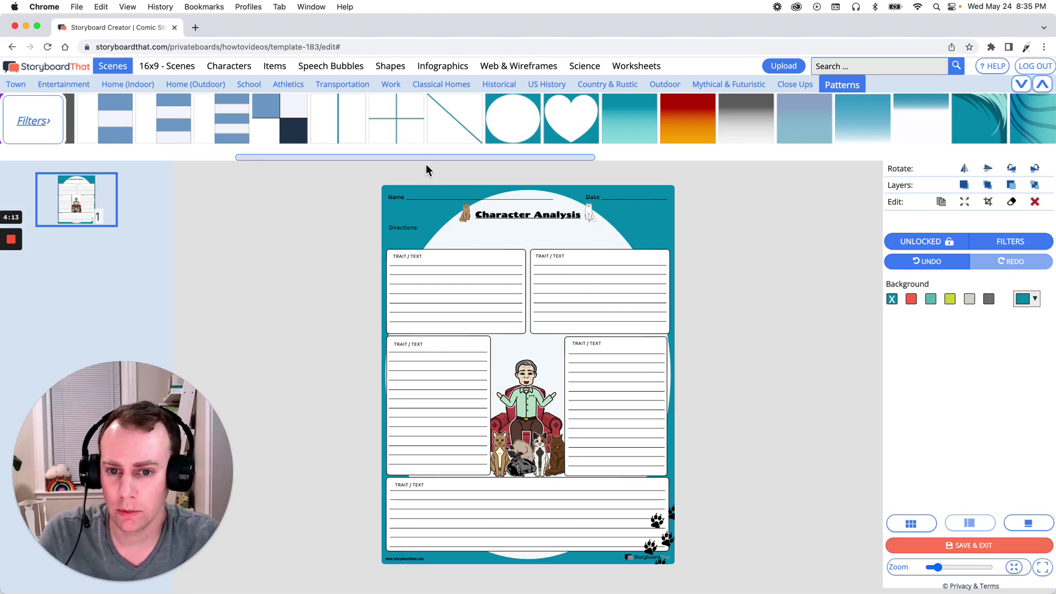
Step: Add a yellow square, stretch it non-proportionally across the page, and send it behind everything
{"action": "left_click_drag", "start_coordinate": [427, 157], "coordinate": [209, 157]}
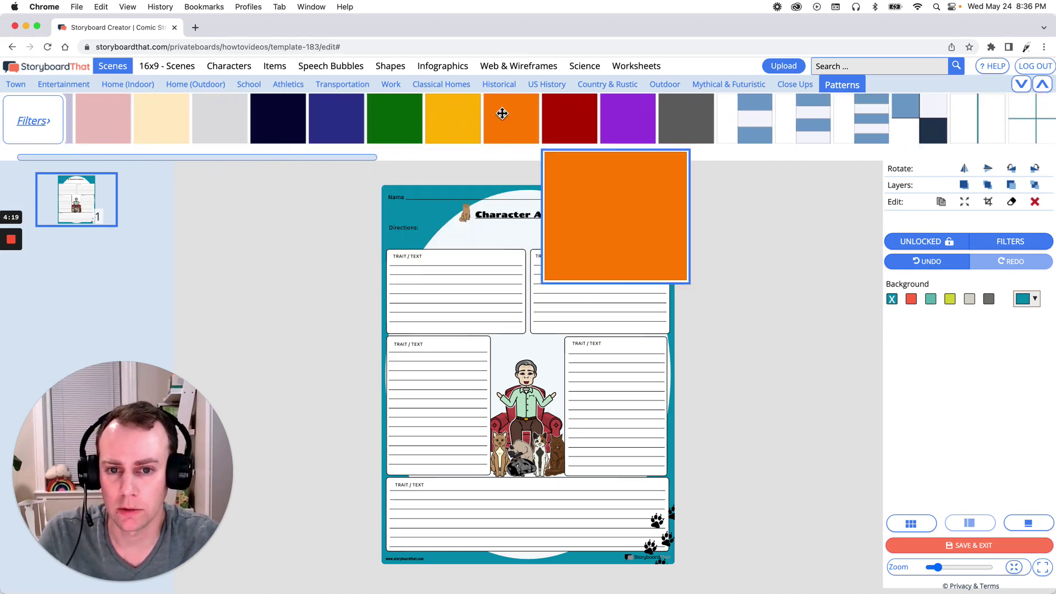
{"action": "left_click_drag", "start_coordinate": [452, 118], "coordinate": [533, 323]}
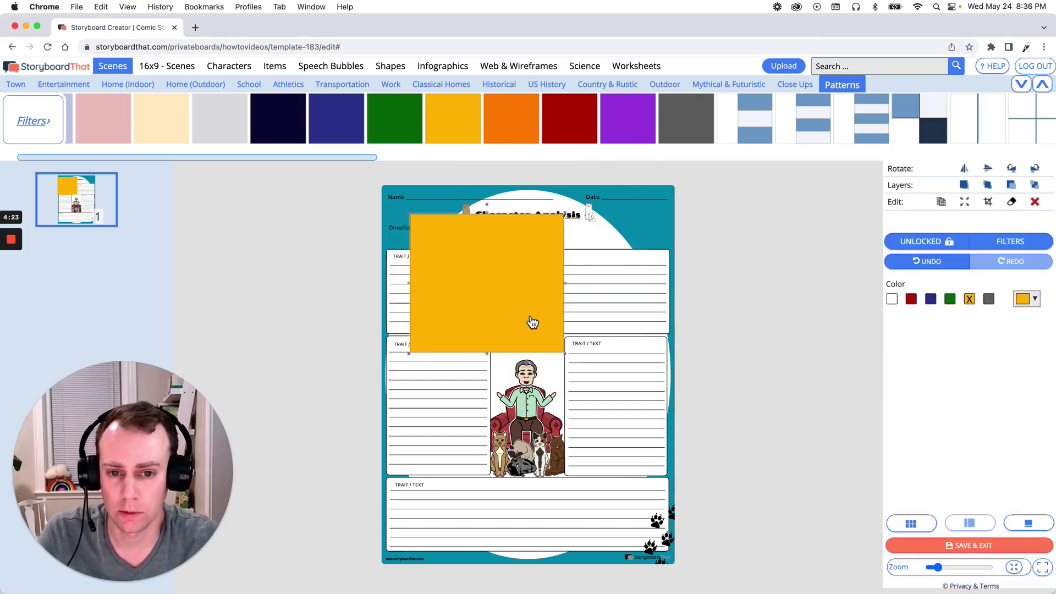
{"action": "left_click_drag", "start_coordinate": [514, 287], "coordinate": [503, 278]}
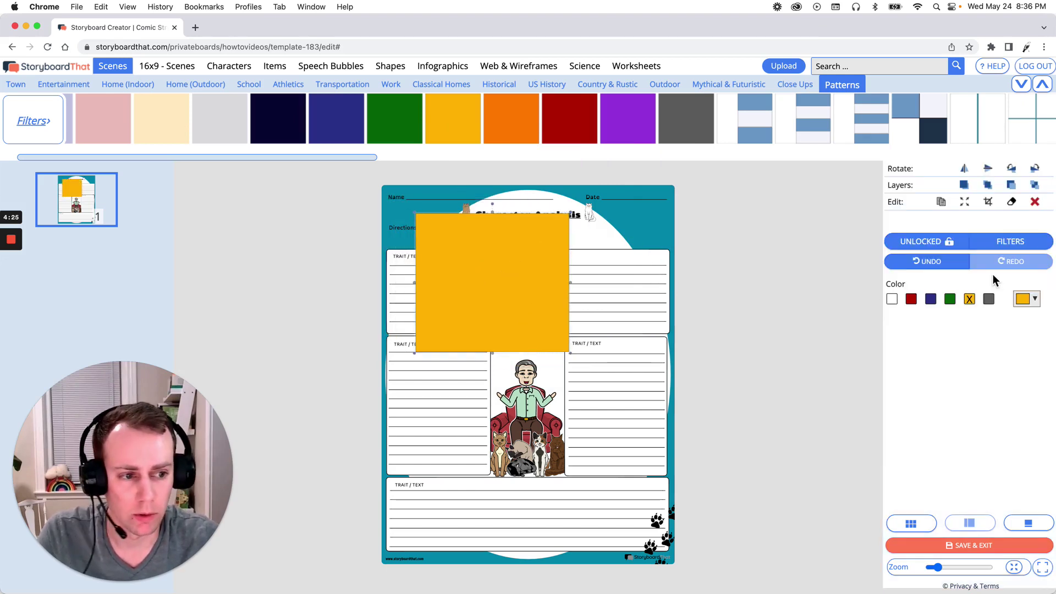
{"action": "left_click", "coordinate": [965, 202]}
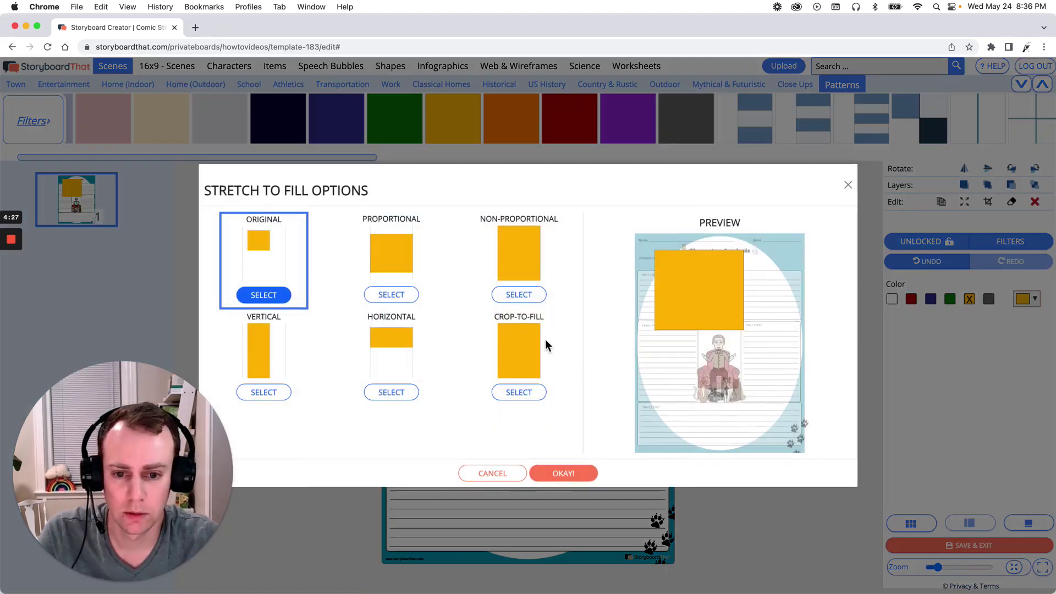
{"action": "left_click", "coordinate": [515, 296]}
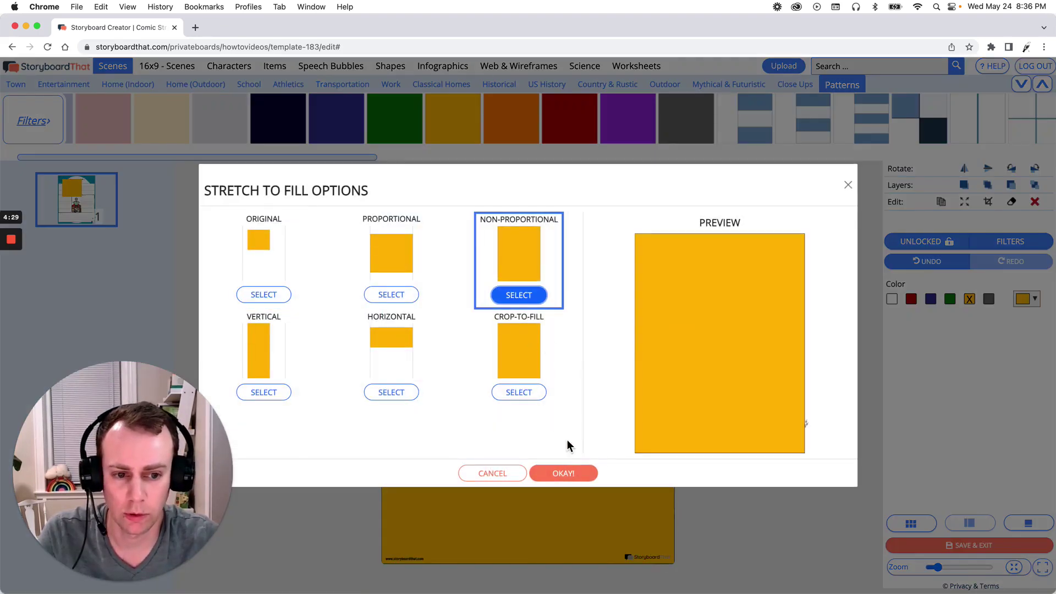
{"action": "left_click", "coordinate": [575, 485]}
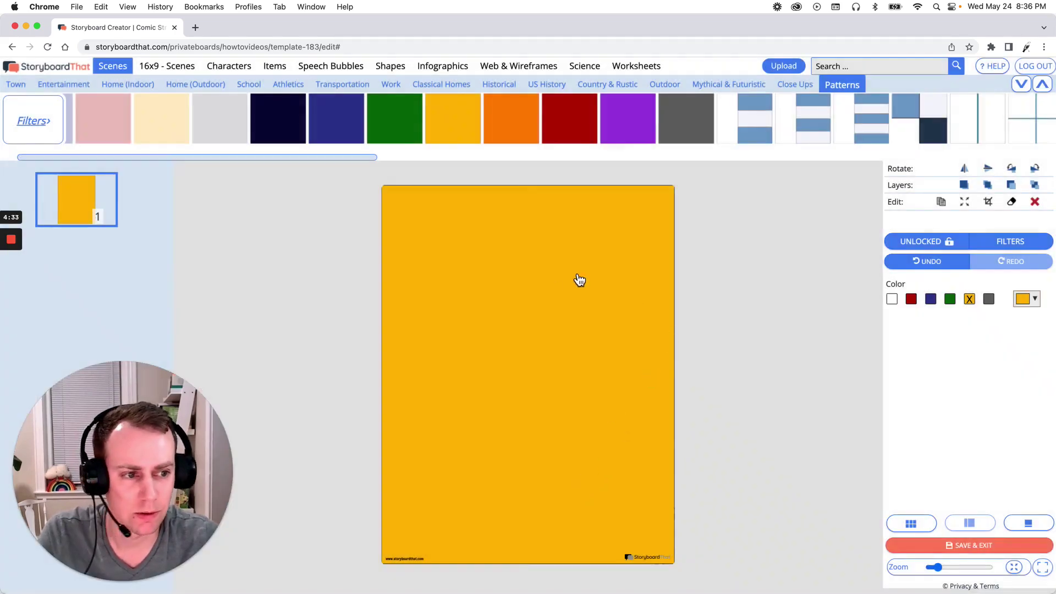
{"action": "left_click", "coordinate": [1035, 187]}
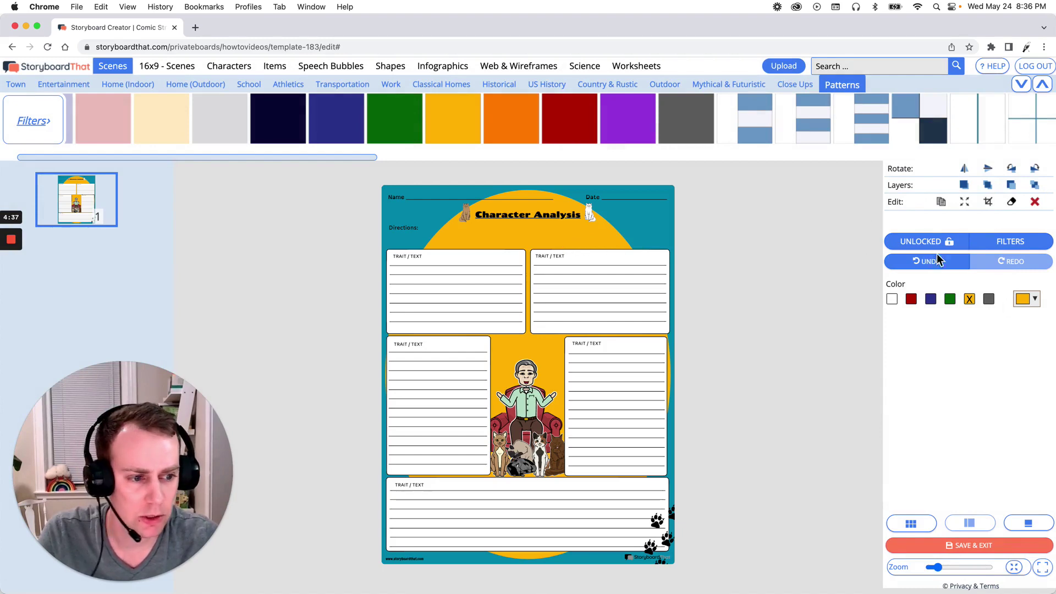
Step: Recolour the large yellow circle behind the worksheet to a light aqua/teal shade
{"action": "left_click", "coordinate": [1026, 301]}
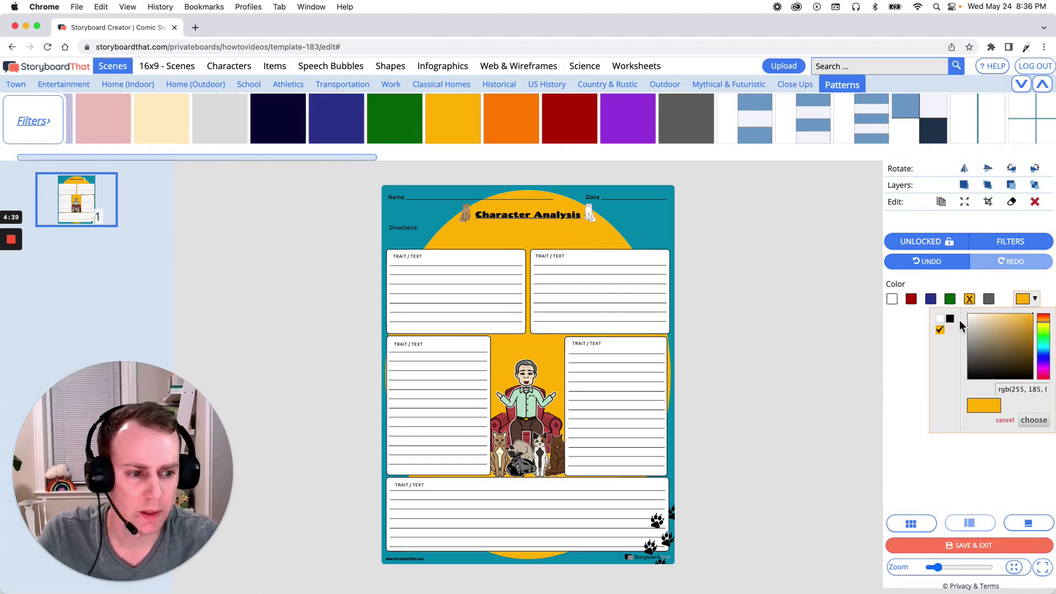
{"action": "left_click", "coordinate": [1044, 348]}
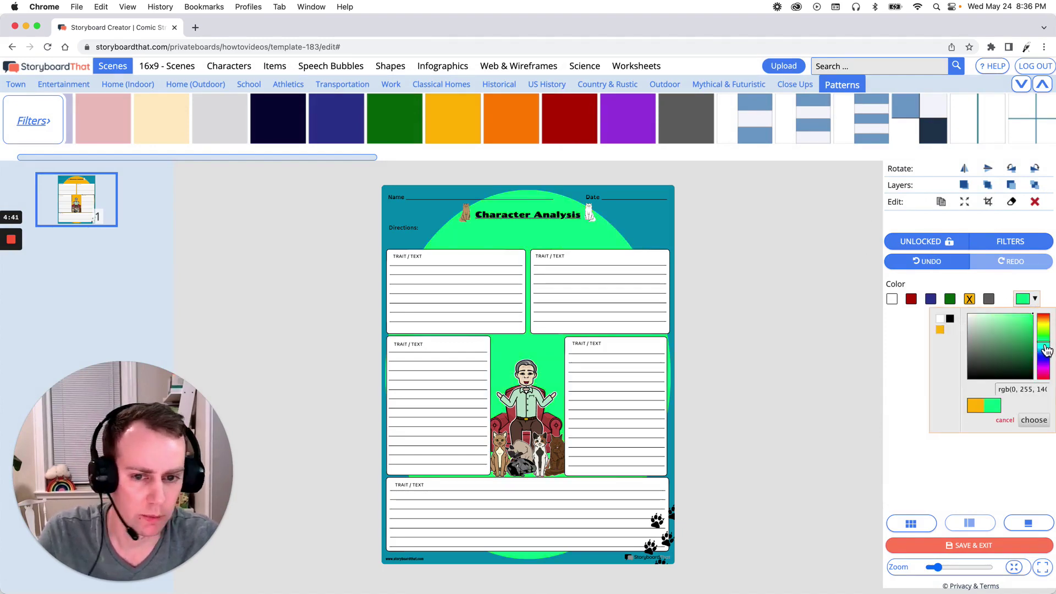
{"action": "mouse_move", "coordinate": [1045, 351]}
{"action": "left_mouse_down"}
{"action": "mouse_move", "coordinate": [1046, 361]}
{"action": "mouse_move", "coordinate": [1017, 328]}
{"action": "left_mouse_up"}
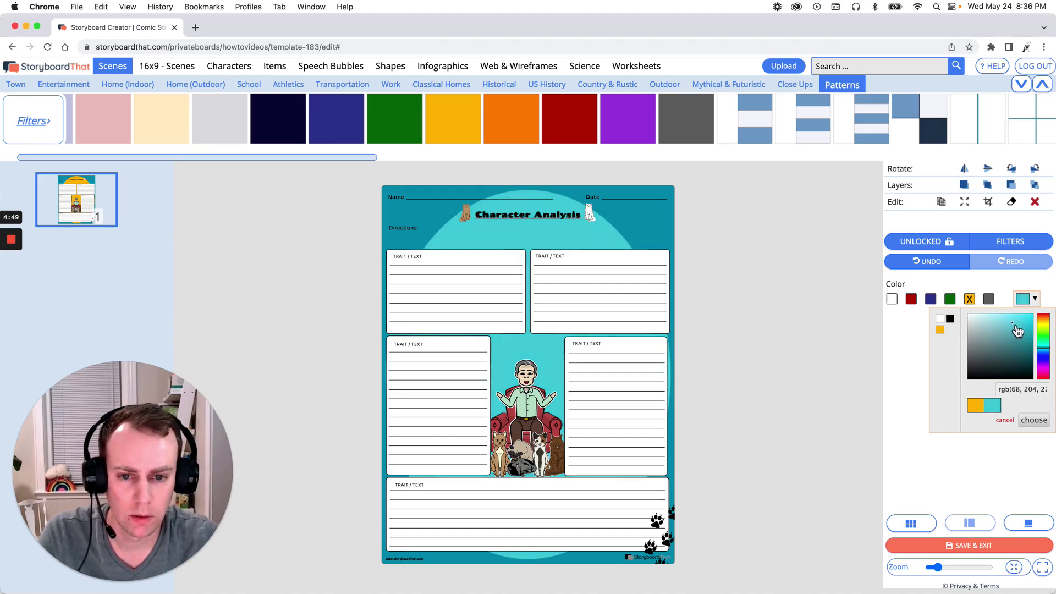
{"action": "left_click", "coordinate": [1033, 421]}
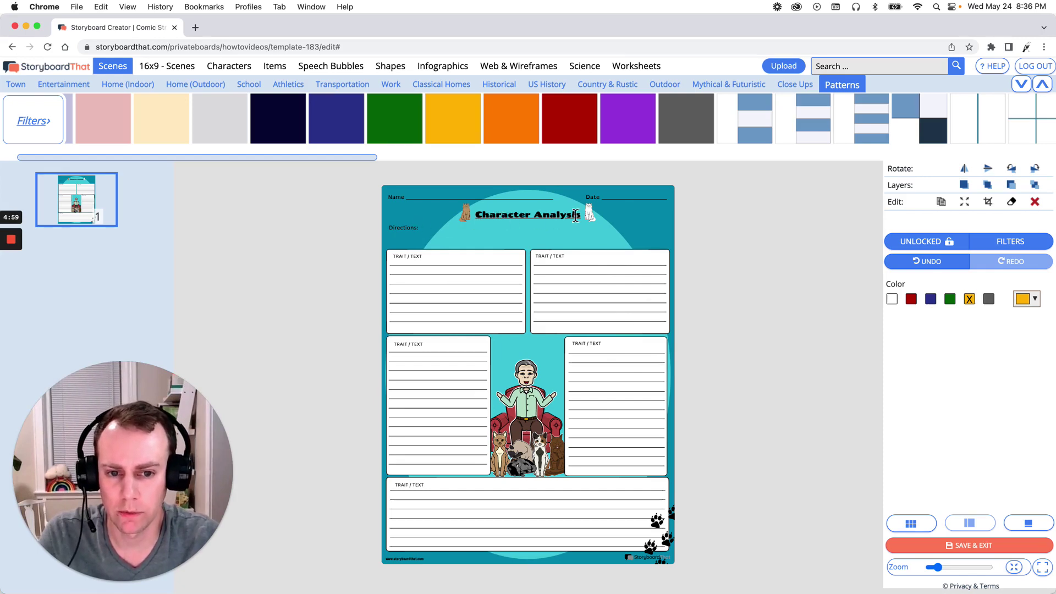
Step: Move the white cat to the title's right and the brown cat to the top left, then delete the Directions label
{"action": "left_click_drag", "start_coordinate": [596, 219], "coordinate": [655, 240]}
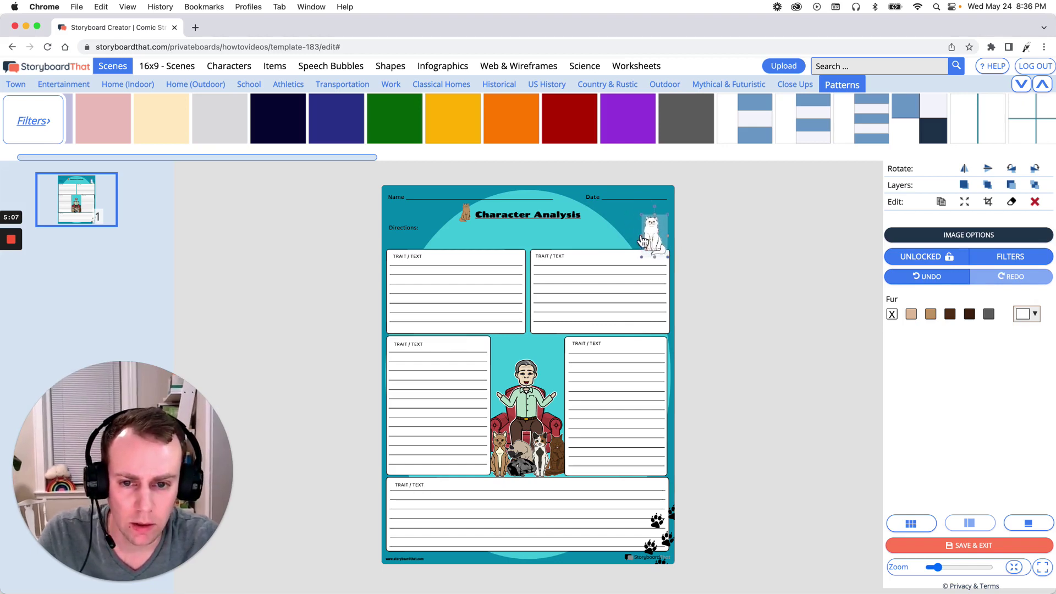
{"action": "left_click_drag", "start_coordinate": [470, 220], "coordinate": [404, 246]}
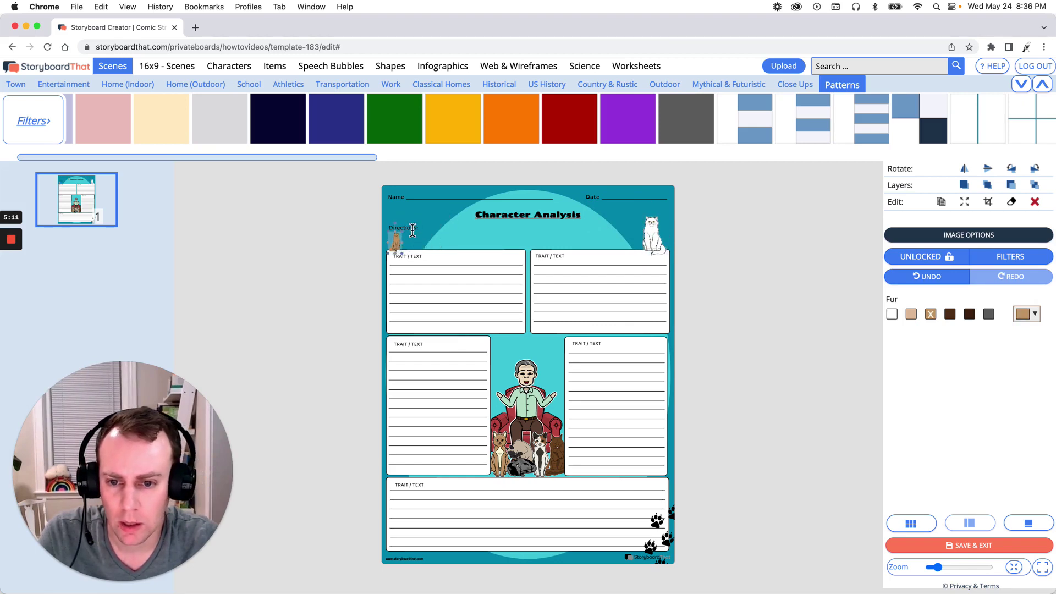
{"action": "left_click", "coordinate": [414, 231]}
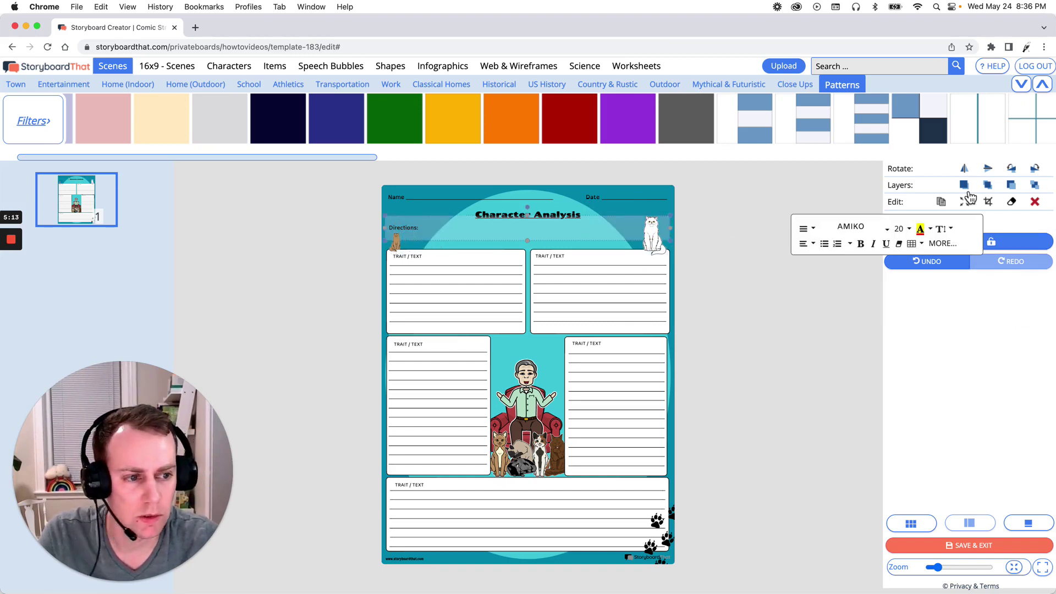
{"action": "left_click", "coordinate": [1035, 201]}
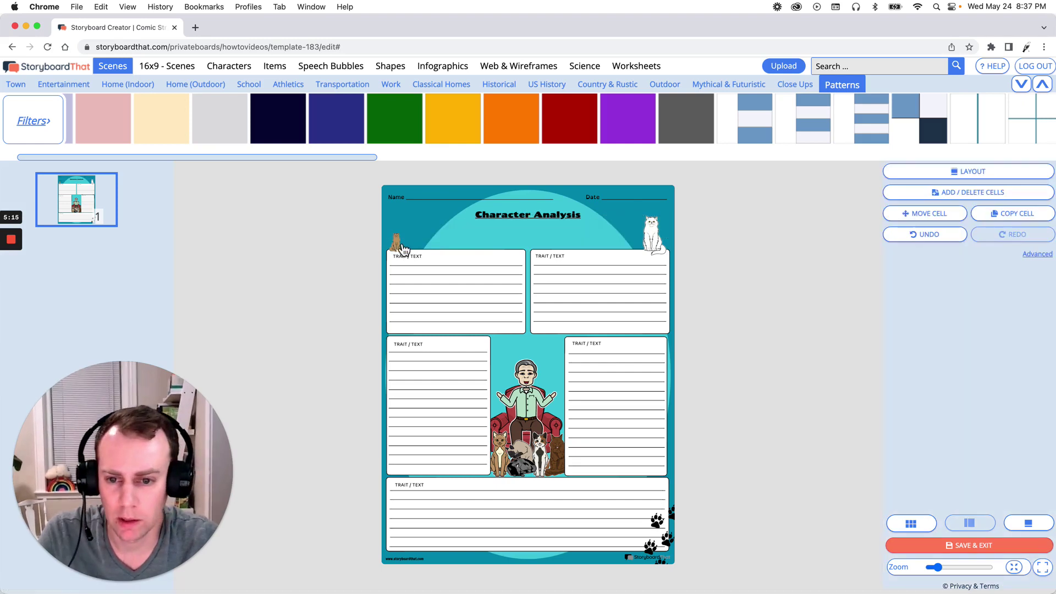
Step: Enlarge the brown cat in the top-left corner to nearly match the white cat
{"action": "left_click", "coordinate": [405, 243]}
{"action": "left_click", "coordinate": [408, 240]}
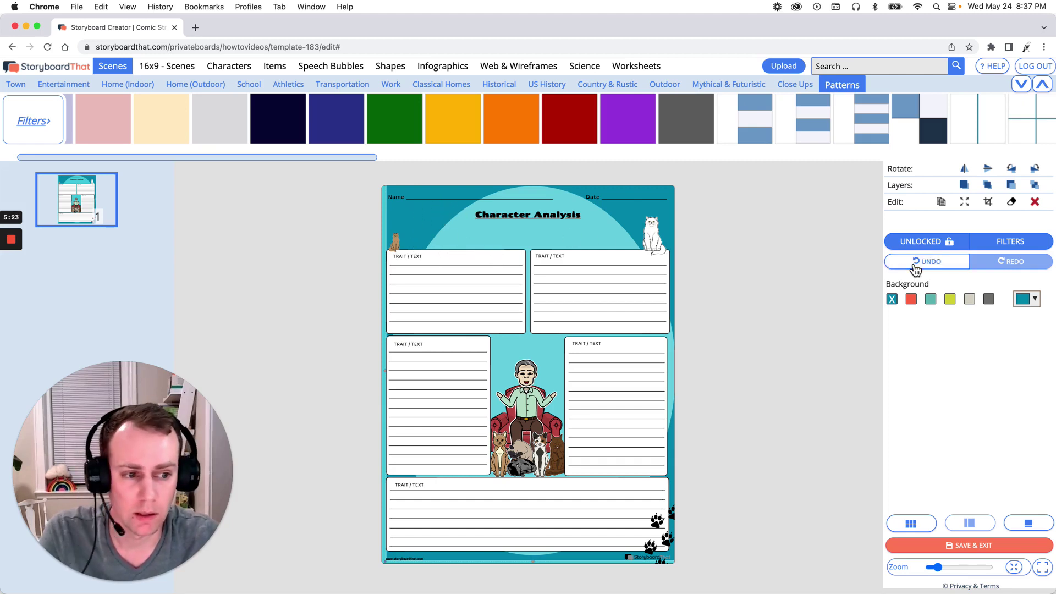
{"action": "left_click", "coordinate": [949, 266]}
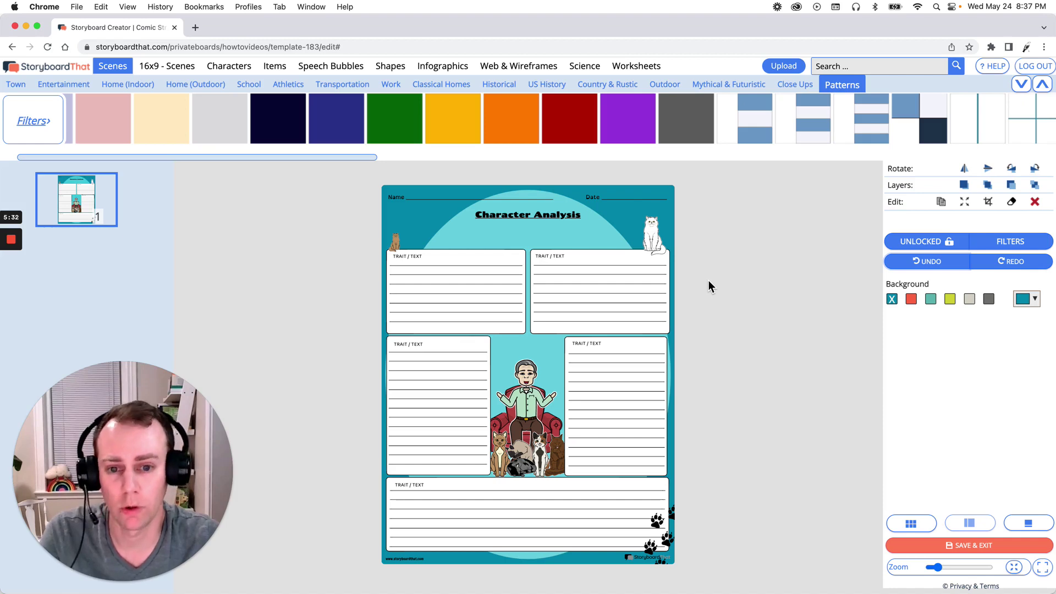
{"action": "left_click", "coordinate": [400, 246]}
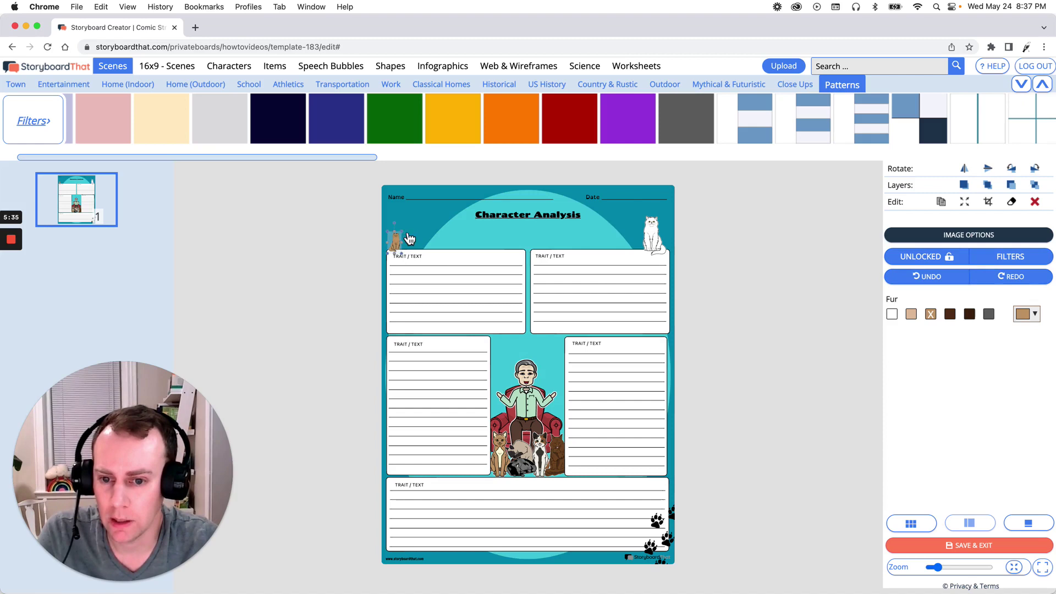
{"action": "mouse_move", "coordinate": [404, 224]}
{"action": "left_mouse_down"}
{"action": "mouse_move", "coordinate": [416, 211]}
{"action": "mouse_move", "coordinate": [407, 244]}
{"action": "left_mouse_up"}
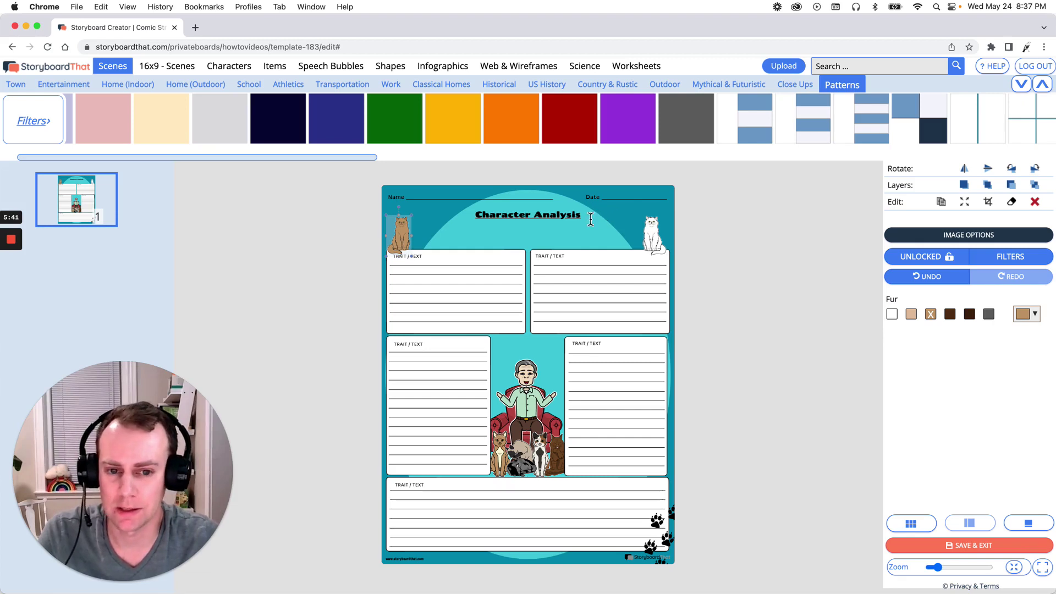
Step: Set the worksheet title to font size 60 and remove its underline
{"action": "left_click", "coordinate": [551, 220]}
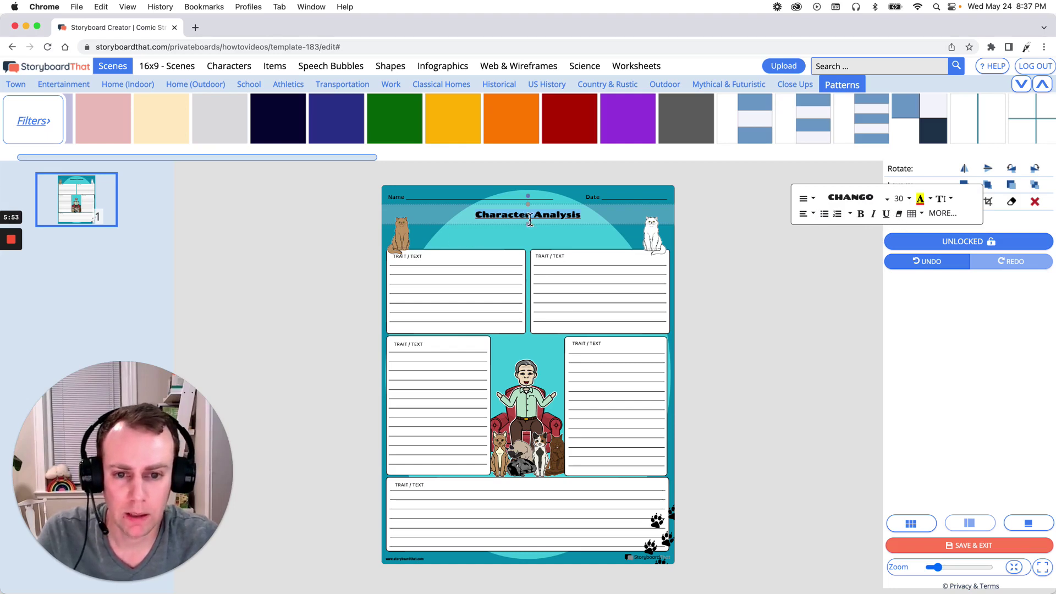
{"action": "left_click", "coordinate": [887, 199]}
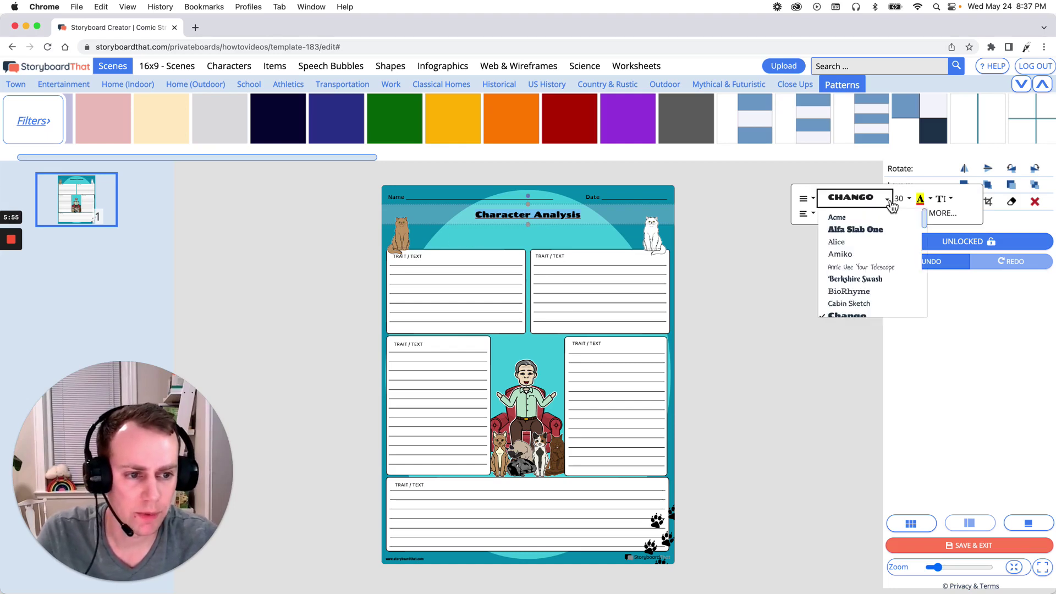
{"action": "scroll", "coordinate": [858, 264], "scroll_direction": "down", "scroll_amount": 3}
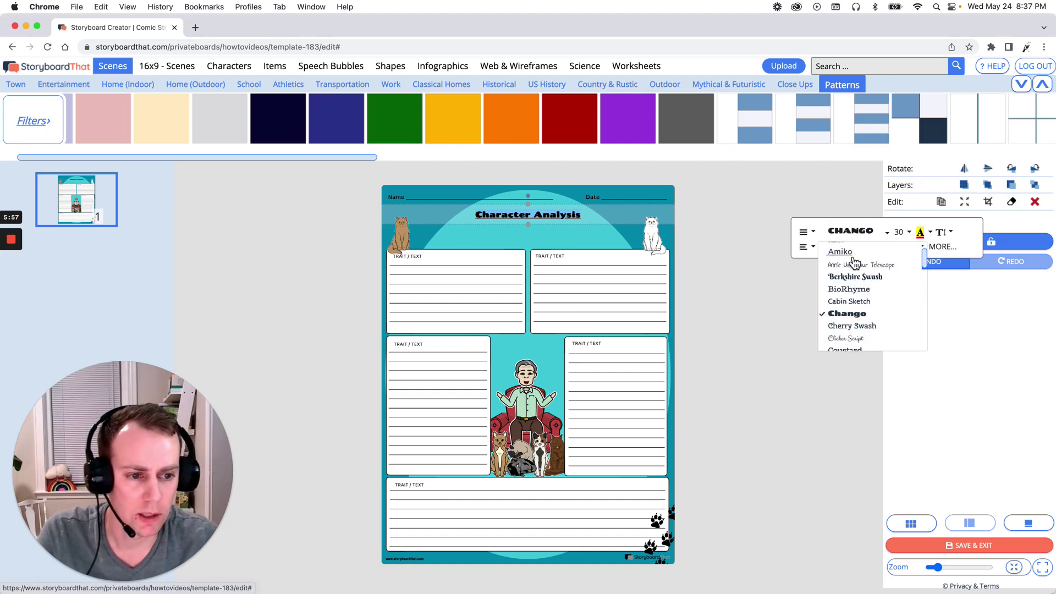
{"action": "left_click", "coordinate": [909, 232]}
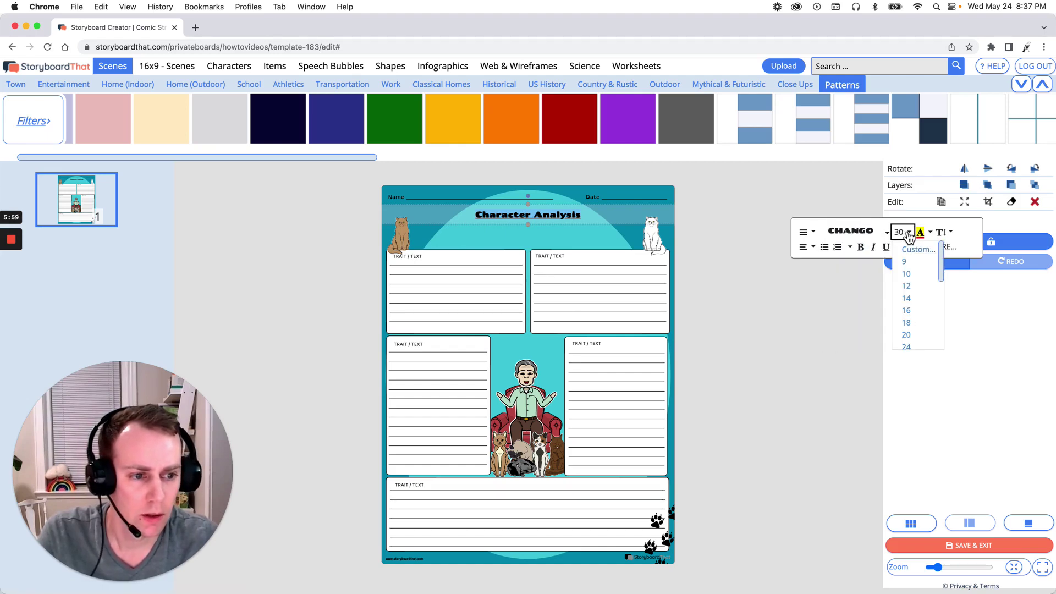
{"action": "scroll", "coordinate": [919, 285], "scroll_direction": "down", "scroll_amount": 3}
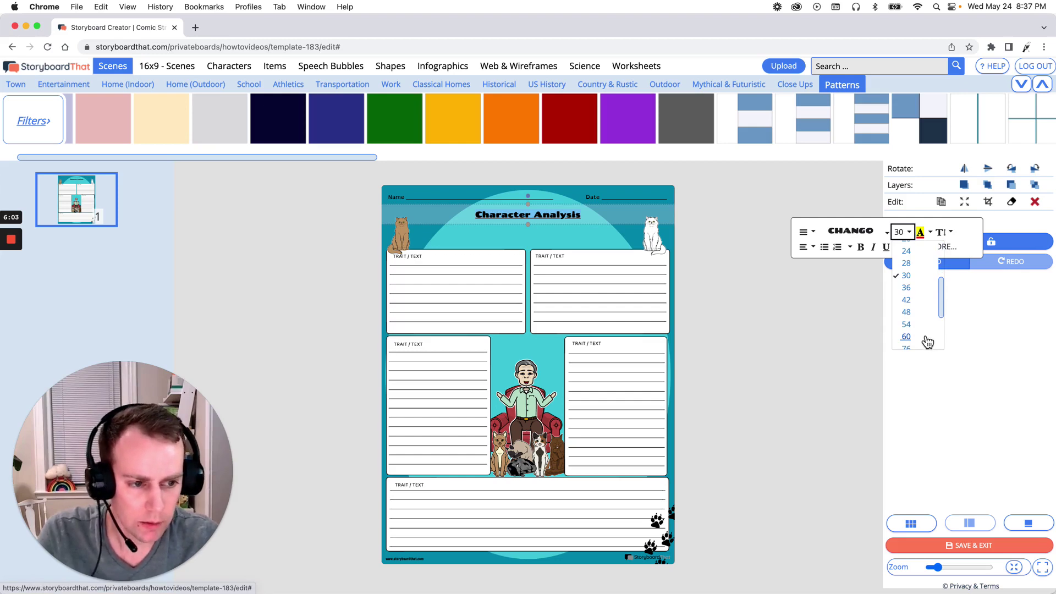
{"action": "left_click", "coordinate": [925, 337]}
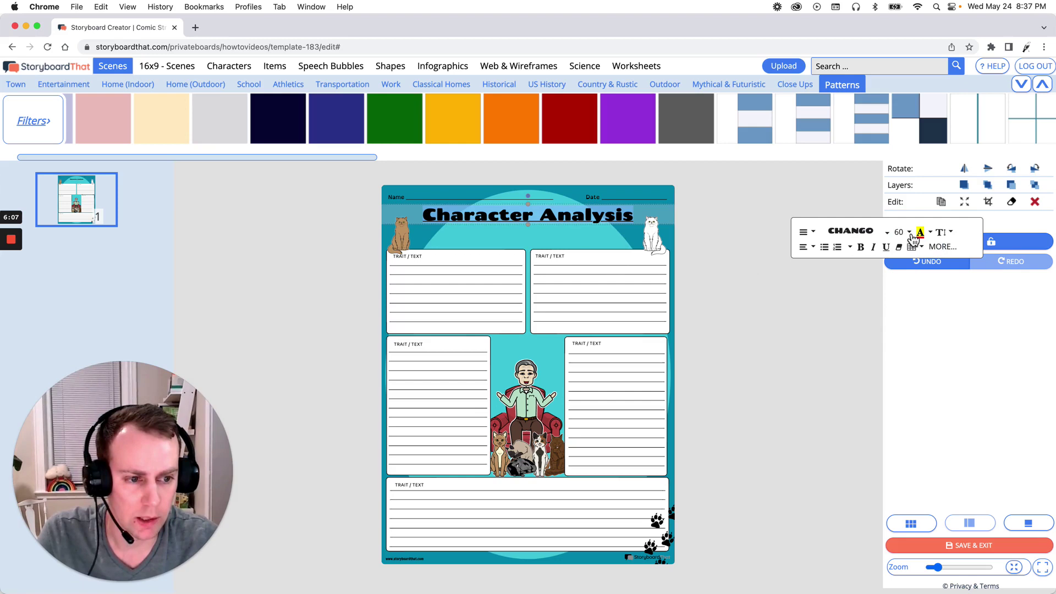
{"action": "left_click", "coordinate": [887, 250]}
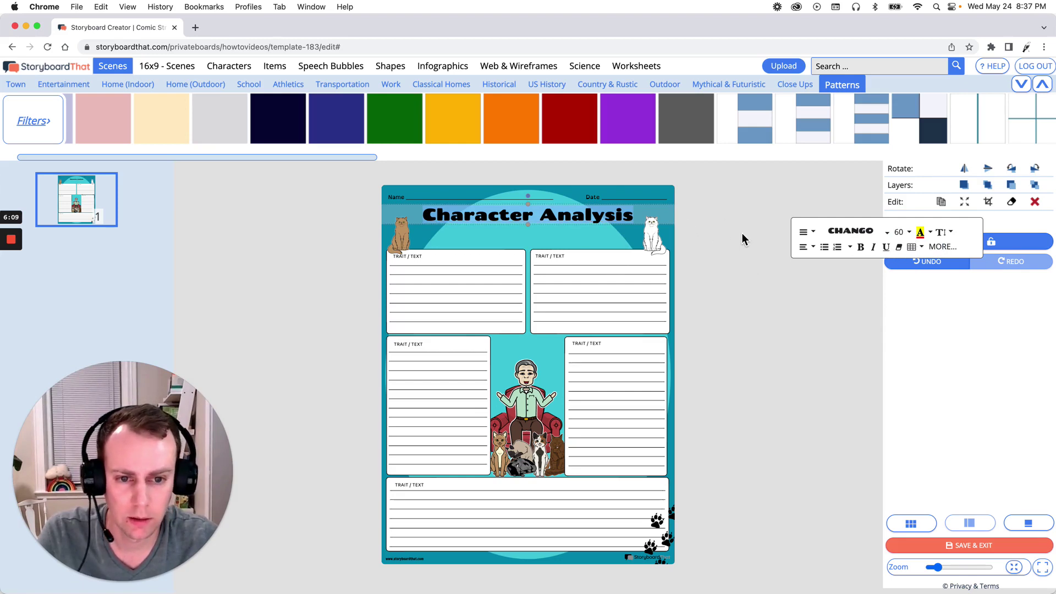
{"action": "left_click", "coordinate": [726, 241]}
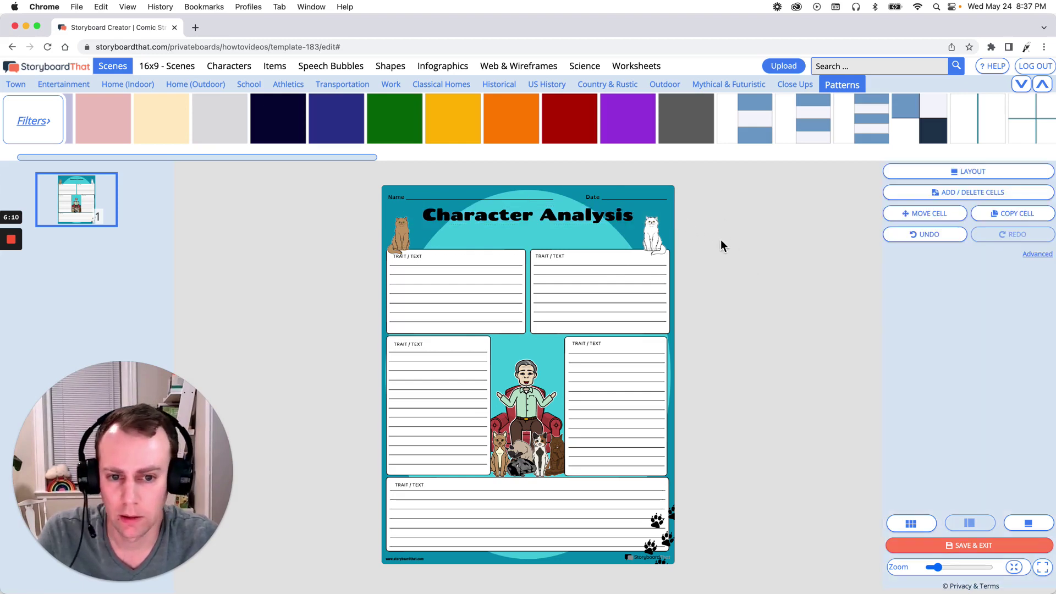
Step: Retype the title as 'House of Cats' and nudge it slightly lower
{"action": "left_click", "coordinate": [508, 220]}
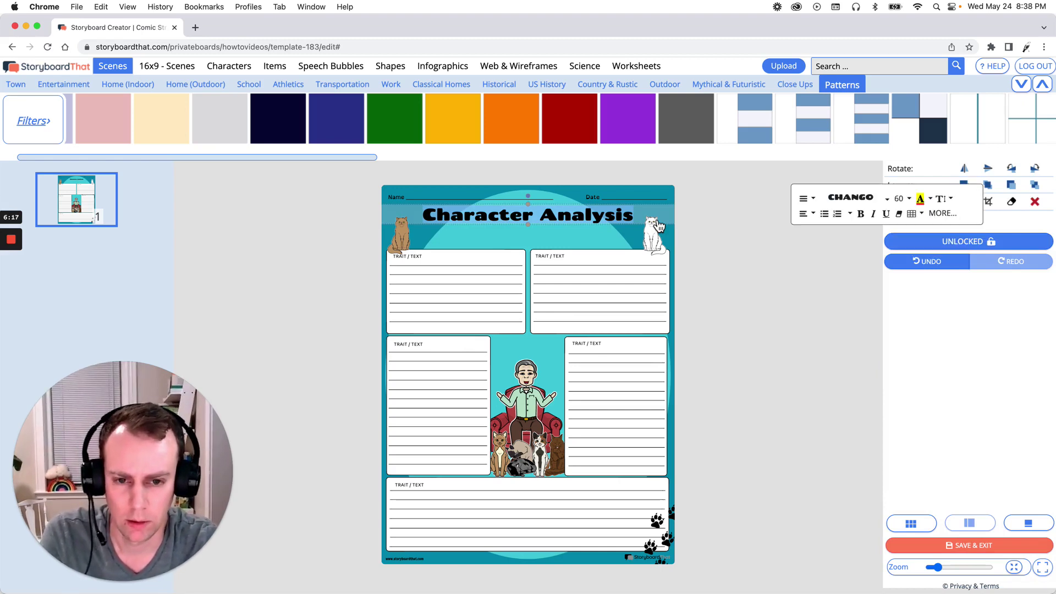
{"action": "type", "text": "House of Cats"}
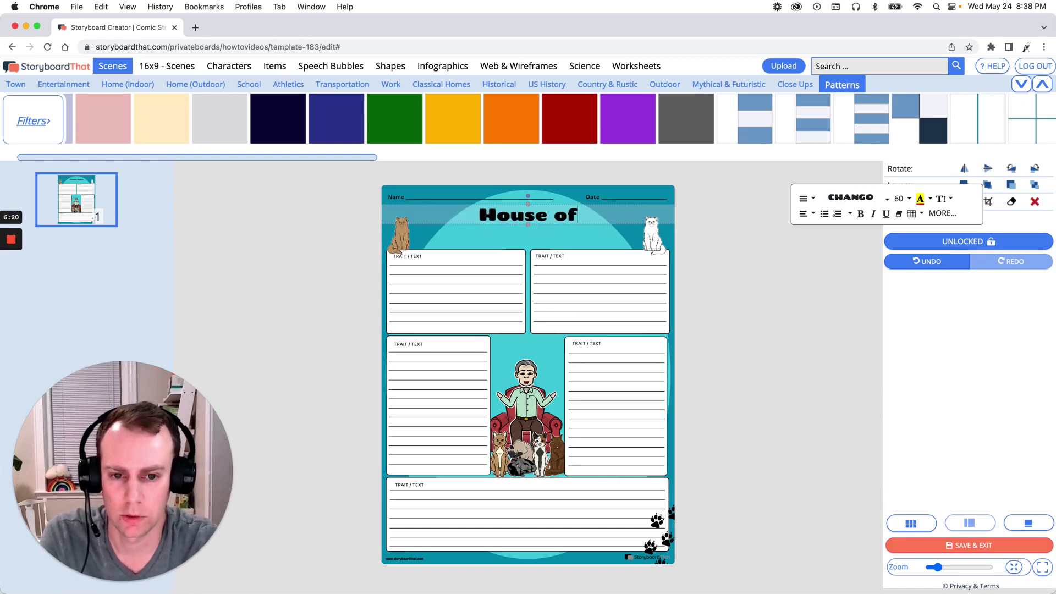
{"action": "left_click", "coordinate": [742, 248]}
{"action": "left_click_drag", "start_coordinate": [508, 215], "coordinate": [506, 230]}
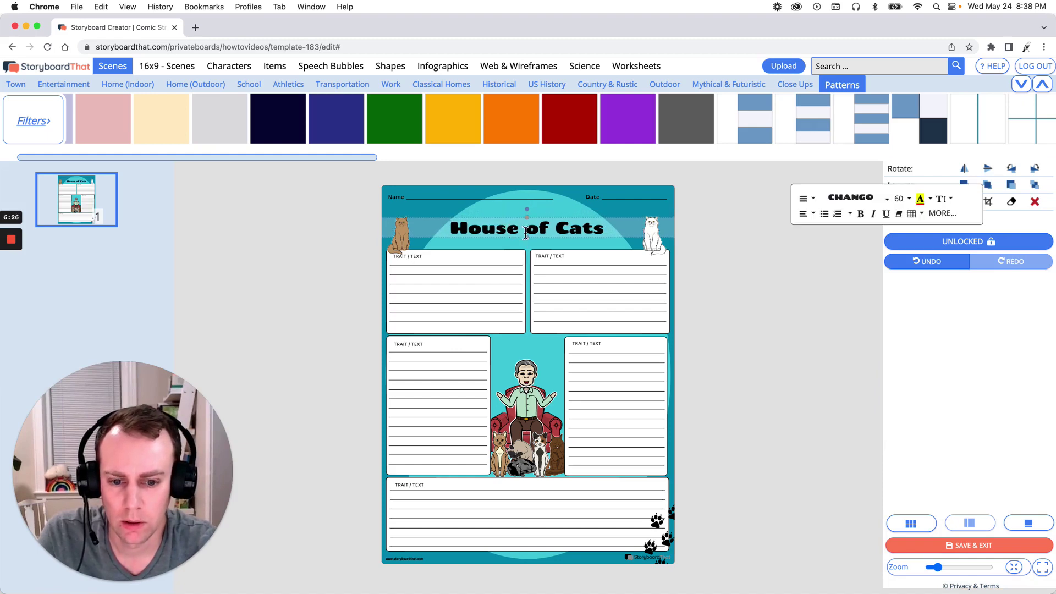
{"action": "left_click", "coordinate": [781, 297]}
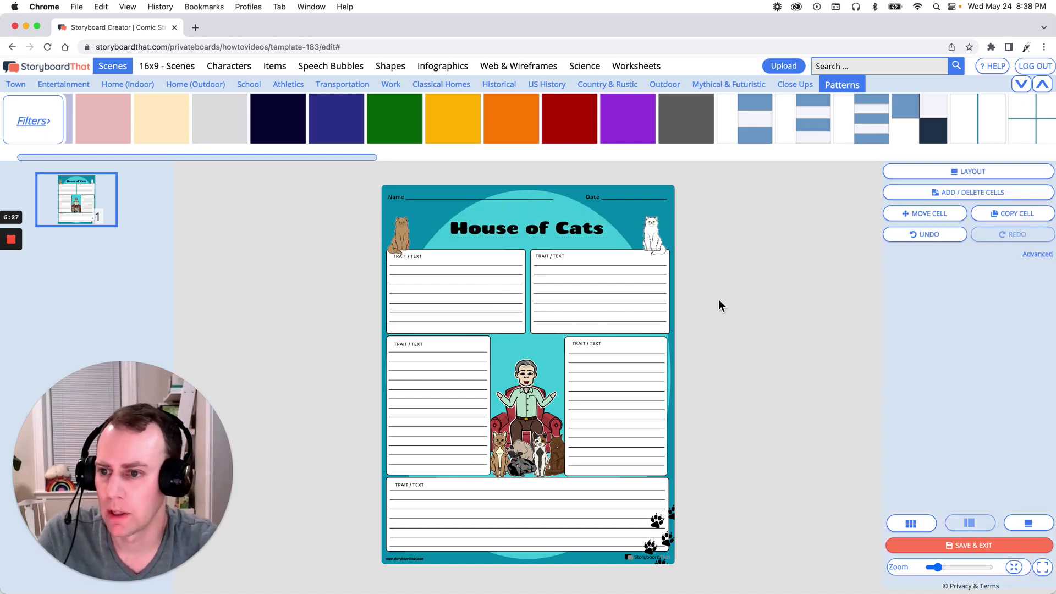